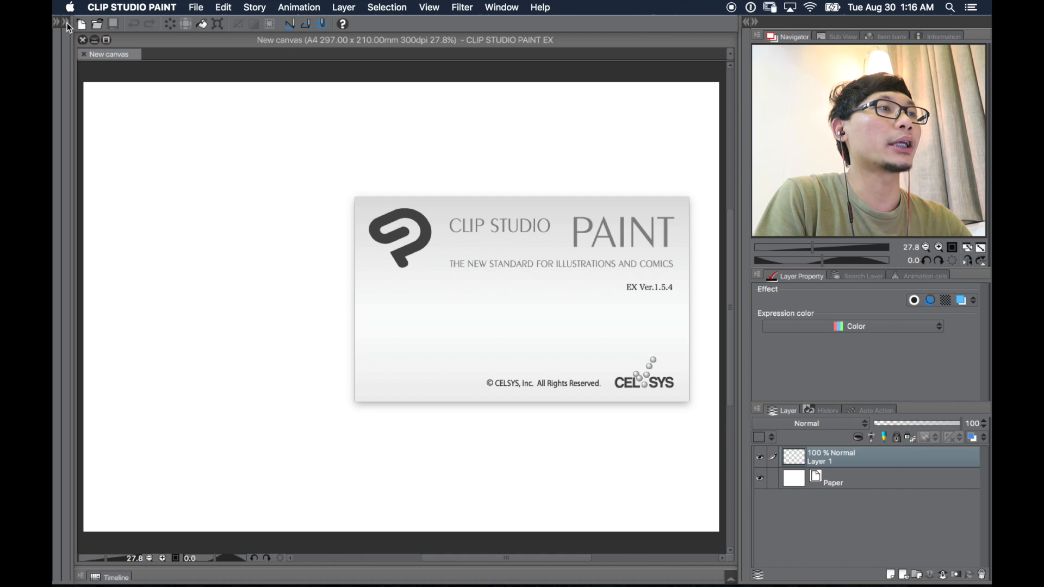
Dismiss the splash window and check the Rough pencil's tool properties
{"action": "left_click", "coordinate": [524, 282]}
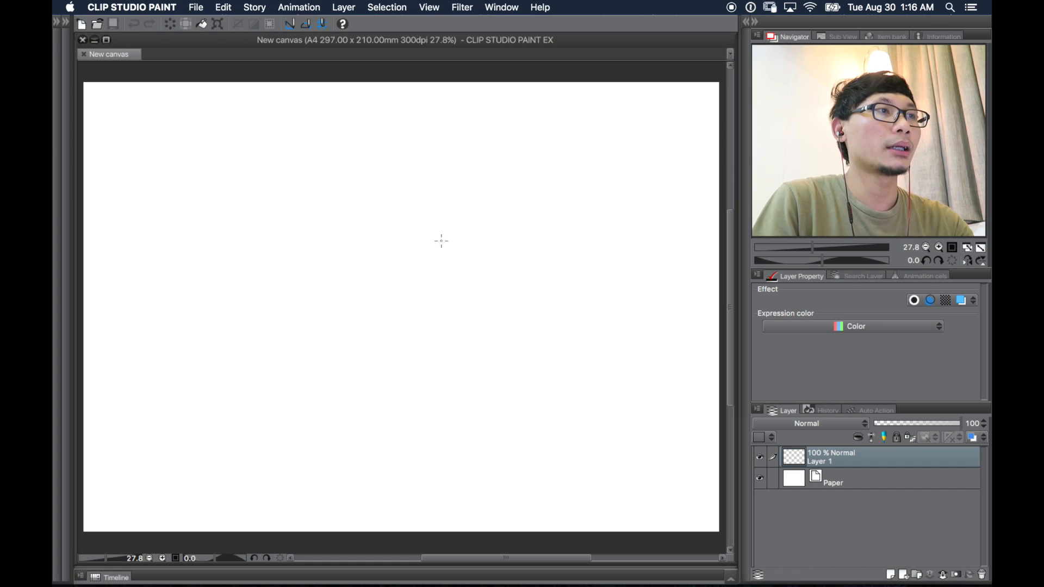
{"action": "left_click", "coordinate": [68, 23]}
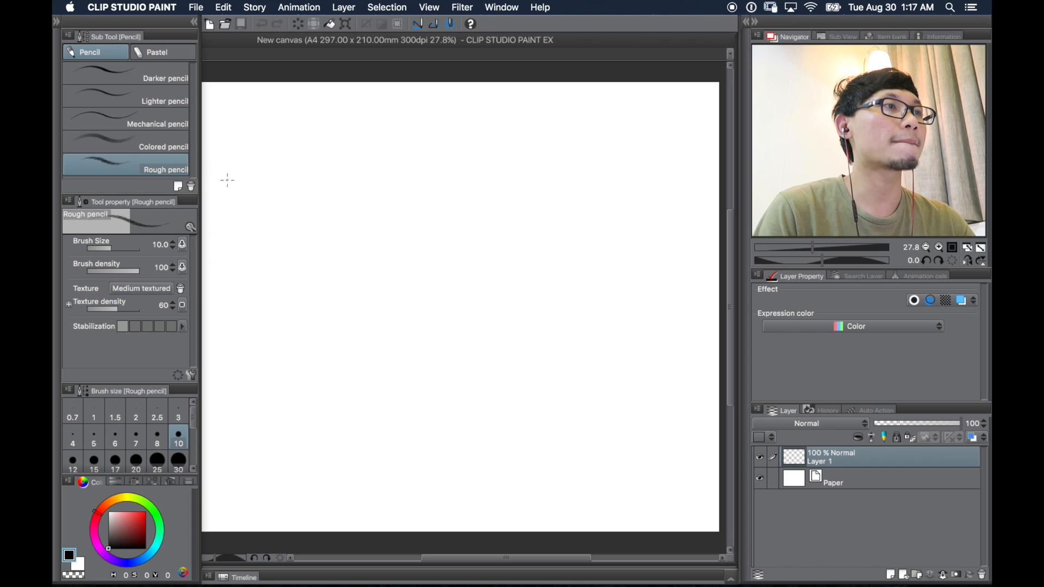
{"action": "left_click", "coordinate": [158, 13]}
{"action": "left_click", "coordinate": [167, 63]}
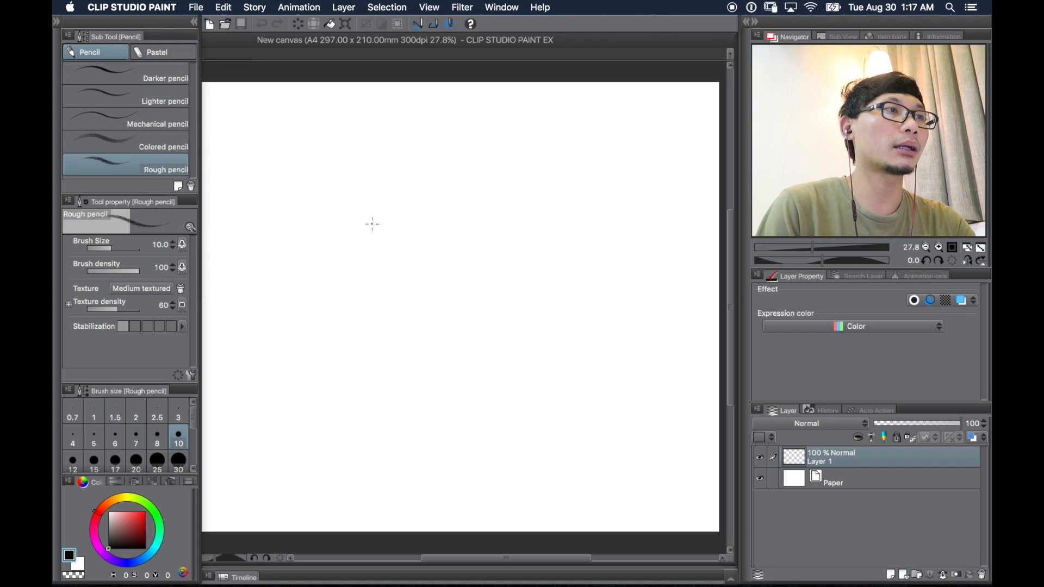
{"action": "left_click", "coordinate": [194, 22]}
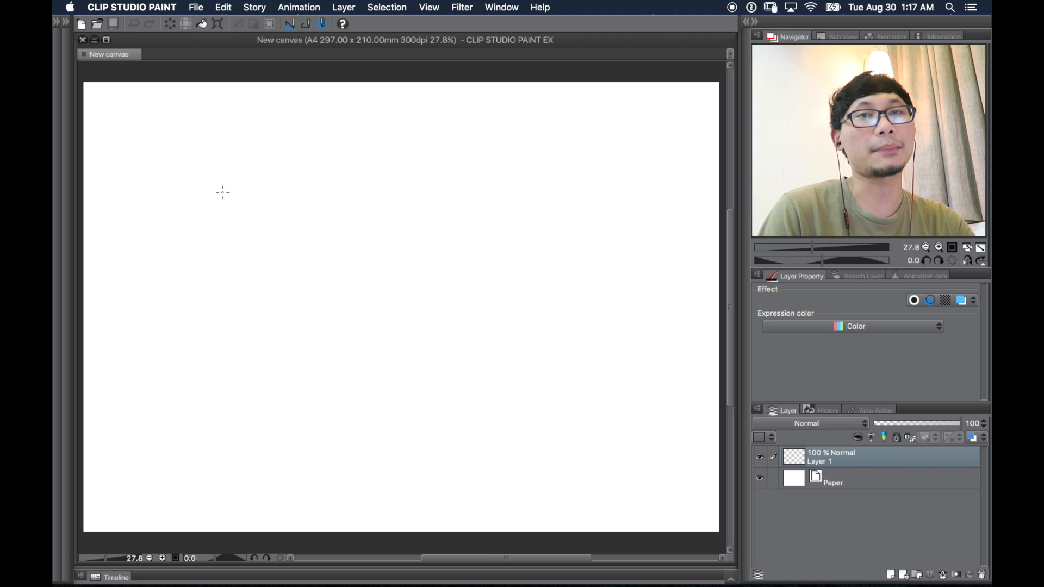
Sketch a small oval head in the canvas's upper left area and handwrite "8 kepala" in the upper right area
{"action": "mouse_move", "coordinate": [216, 151]}
{"action": "left_mouse_down"}
{"action": "mouse_move", "coordinate": [245, 140]}
{"action": "mouse_move", "coordinate": [232, 134]}
{"action": "mouse_move", "coordinate": [244, 168]}
{"action": "mouse_move", "coordinate": [234, 173]}
{"action": "mouse_move", "coordinate": [224, 131]}
{"action": "mouse_move", "coordinate": [248, 142]}
{"action": "left_mouse_up"}
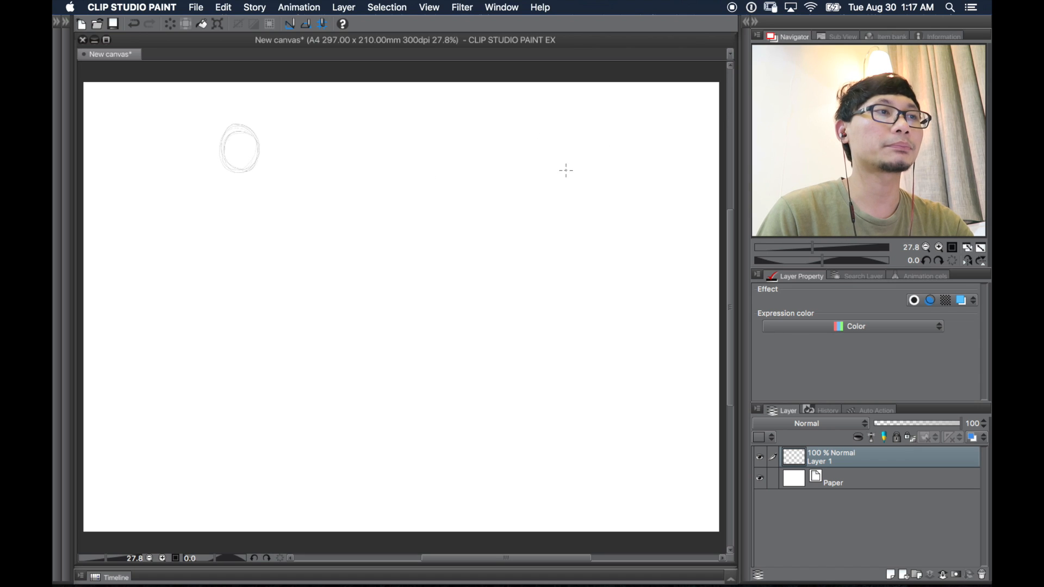
{"action": "mouse_move", "coordinate": [579, 138]}
{"action": "left_mouse_down"}
{"action": "mouse_move", "coordinate": [610, 154]}
{"action": "mouse_move", "coordinate": [611, 168]}
{"action": "mouse_move", "coordinate": [617, 153]}
{"action": "mouse_move", "coordinate": [646, 157]}
{"action": "left_mouse_up"}
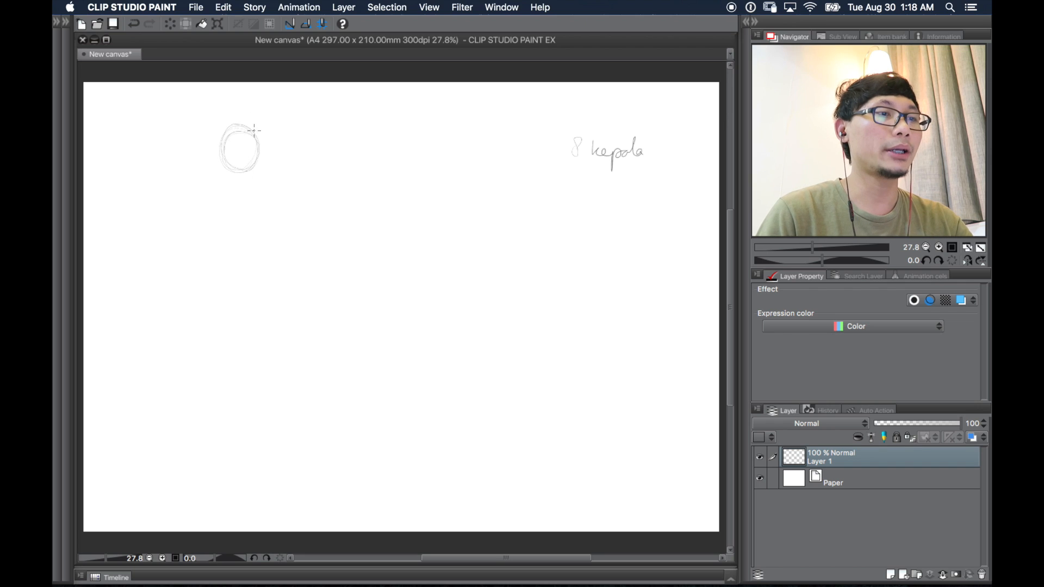
{"action": "key", "text": "super+t"}
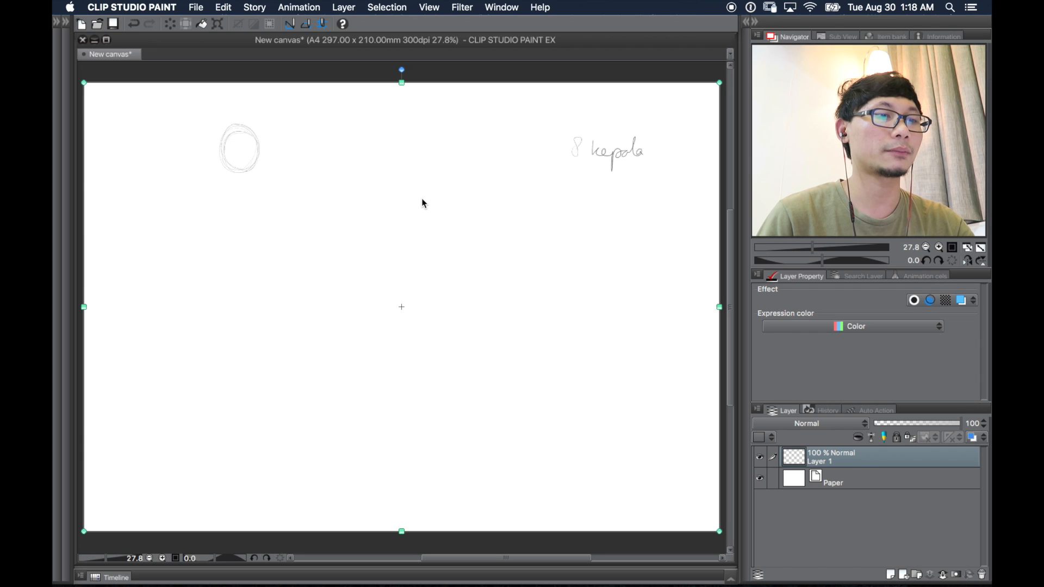
{"action": "key", "text": "Return"}
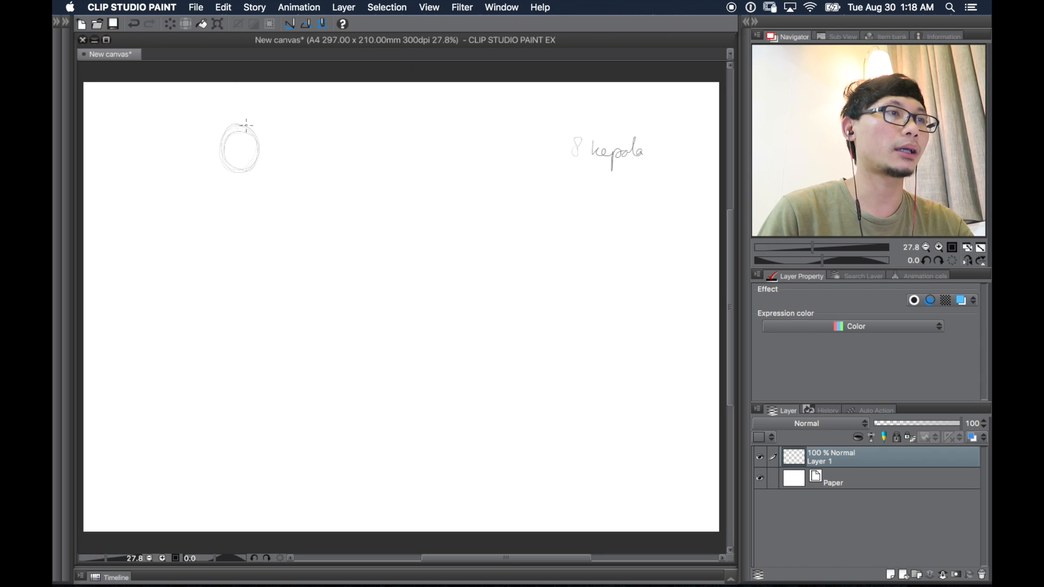
{"action": "mouse_move", "coordinate": [234, 122]}
{"action": "left_mouse_down"}
{"action": "mouse_move", "coordinate": [247, 169]}
{"action": "mouse_move", "coordinate": [256, 164]}
{"action": "left_mouse_up"}
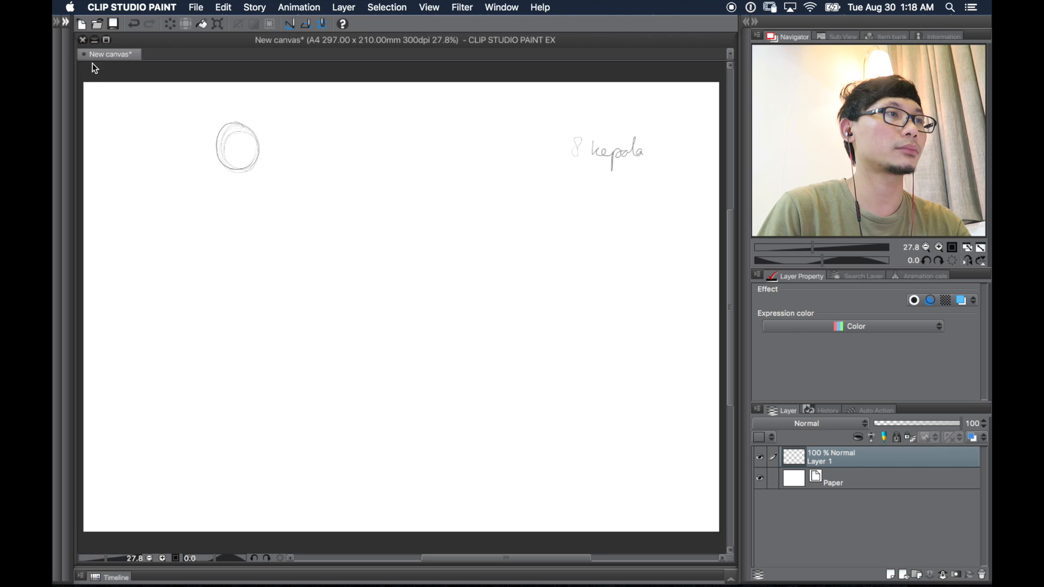
{"action": "left_click", "coordinate": [66, 23]}
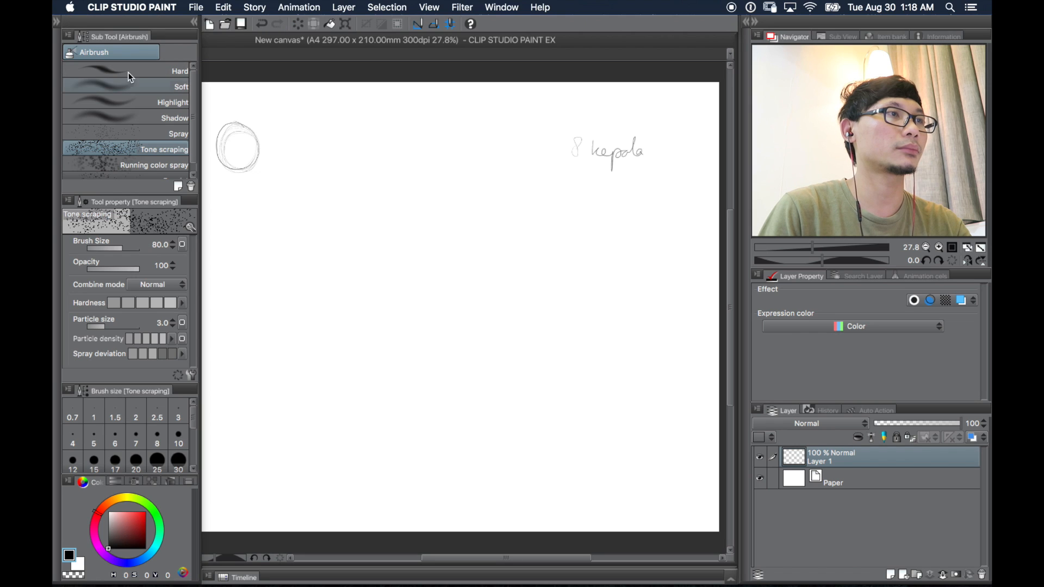
{"action": "key", "text": "p"}
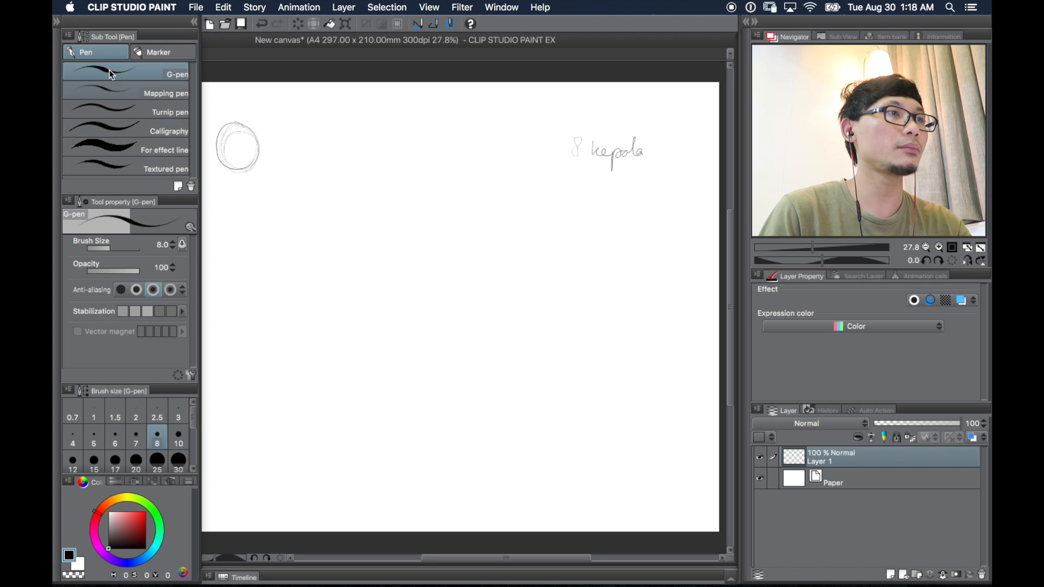
{"action": "key", "text": "p"}
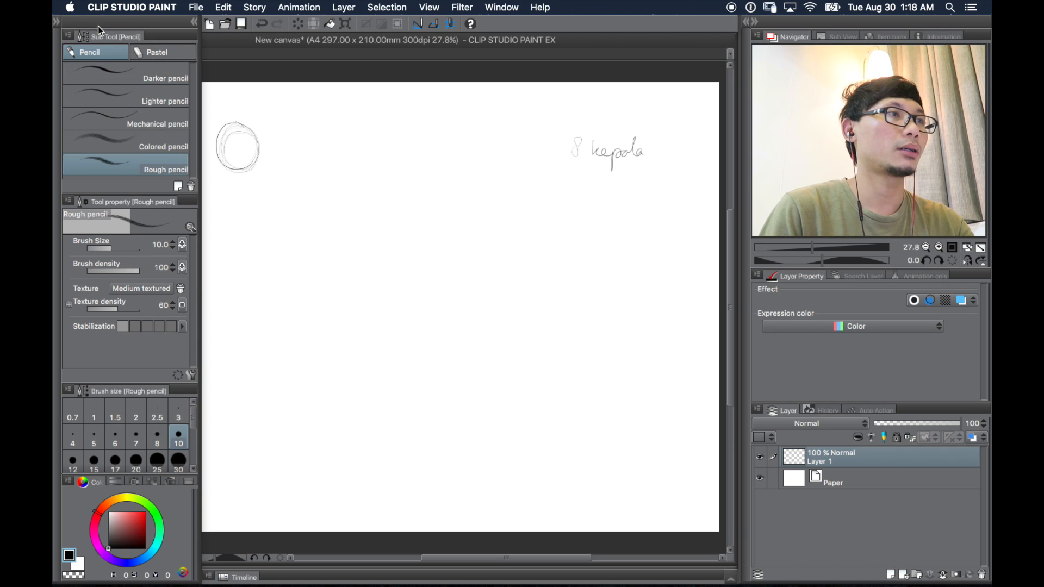
{"action": "left_click", "coordinate": [194, 22]}
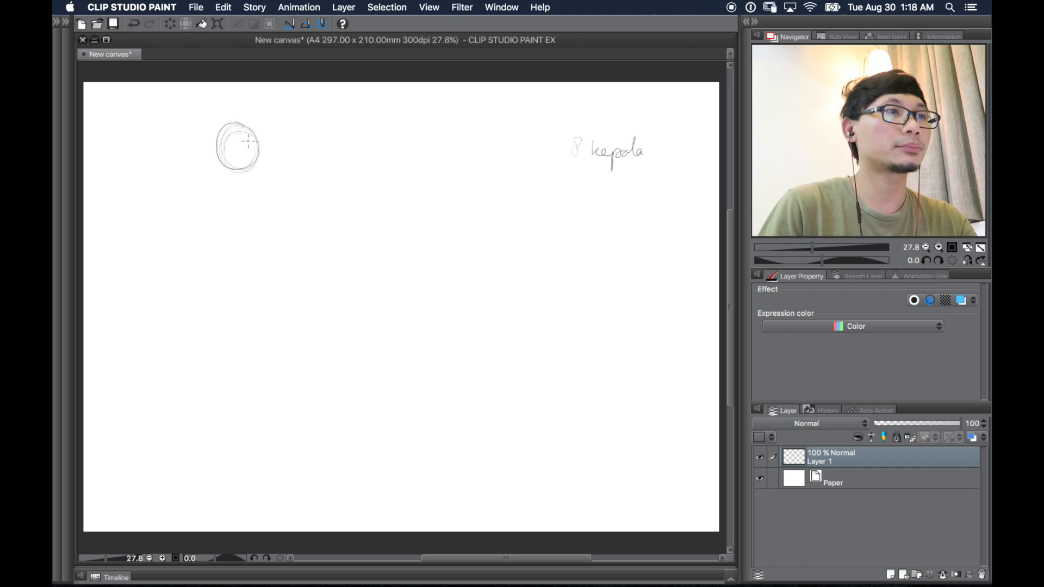
{"action": "key", "text": "super+z"}
{"action": "key", "text": "super+z"}
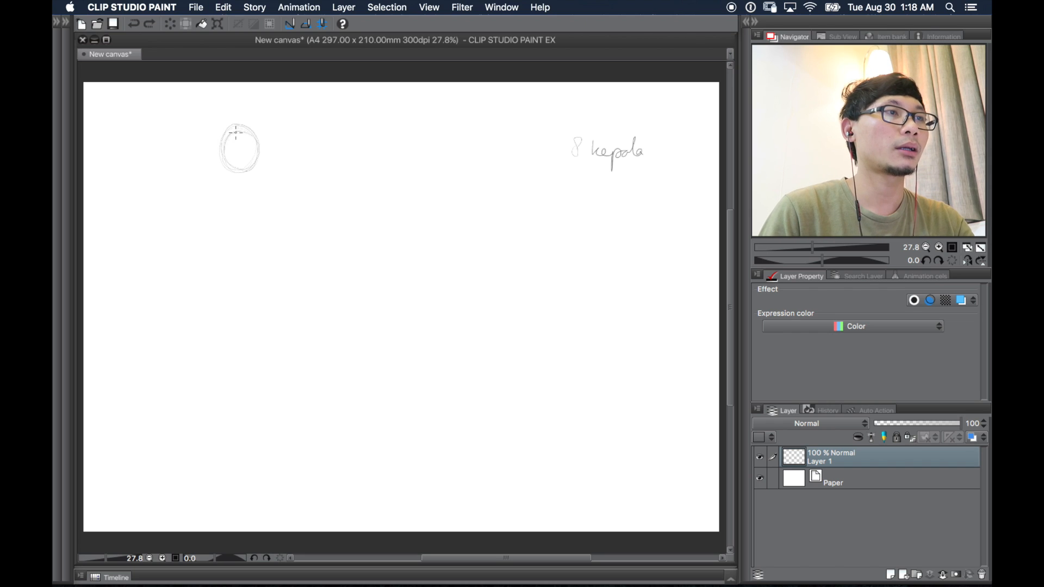
{"action": "mouse_move", "coordinate": [241, 129]}
{"action": "left_mouse_down"}
{"action": "mouse_move", "coordinate": [259, 163]}
{"action": "mouse_move", "coordinate": [247, 129]}
{"action": "left_mouse_up"}
{"action": "key", "text": "super+z"}
{"action": "key", "text": "super+z"}
{"action": "key", "text": "super+shift+z"}
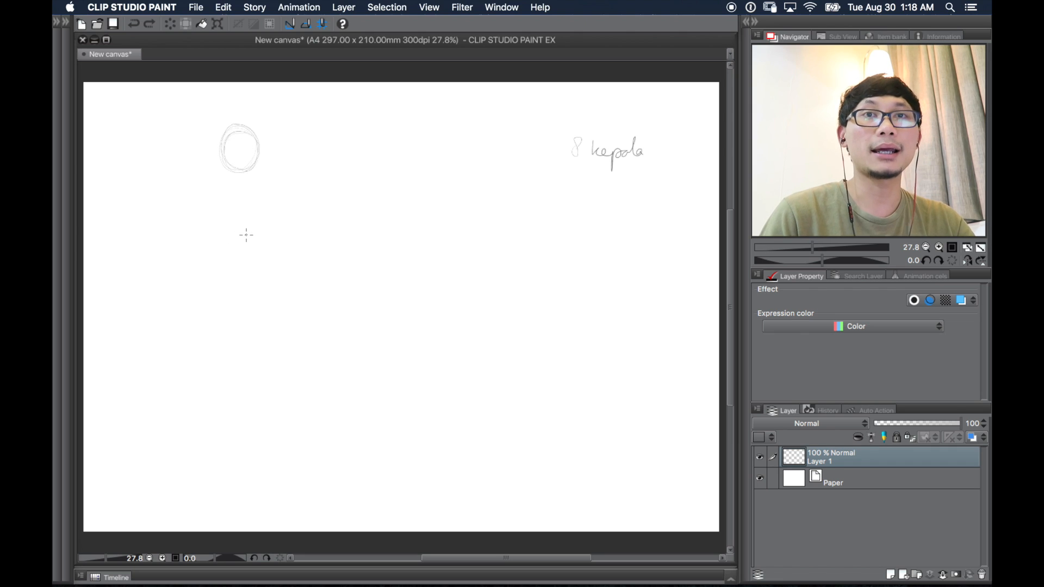
{"action": "mouse_move", "coordinate": [239, 176]}
{"action": "left_mouse_down"}
{"action": "mouse_move", "coordinate": [219, 191]}
{"action": "mouse_move", "coordinate": [253, 190]}
{"action": "left_mouse_up"}
{"action": "key", "text": "super+z"}
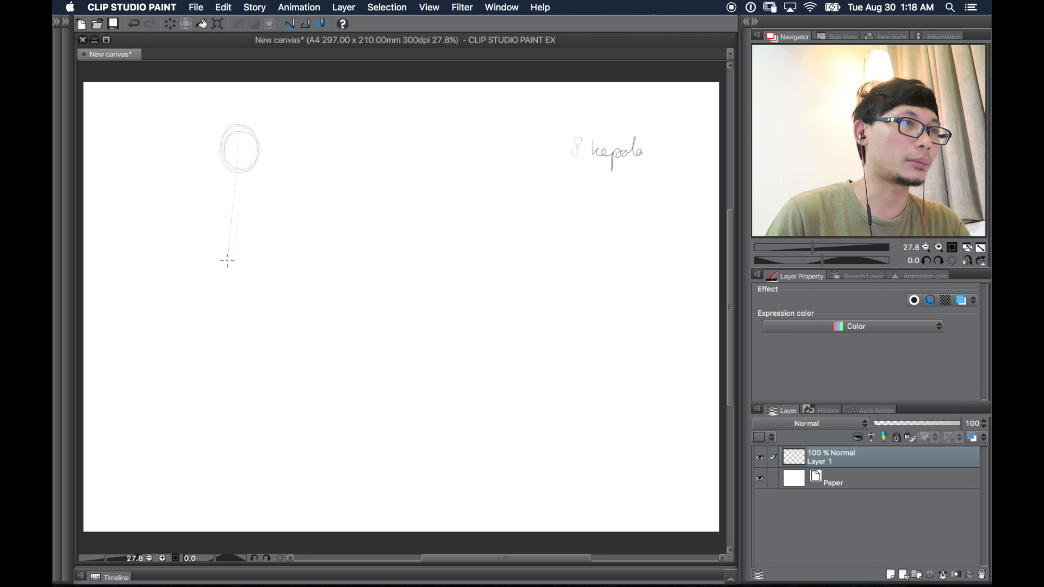
Sketch long, light vertical guide lines from the head down to near the canvas's lower edge as the body axis
{"action": "left_click_drag", "start_coordinate": [237, 143], "coordinate": [234, 314]}
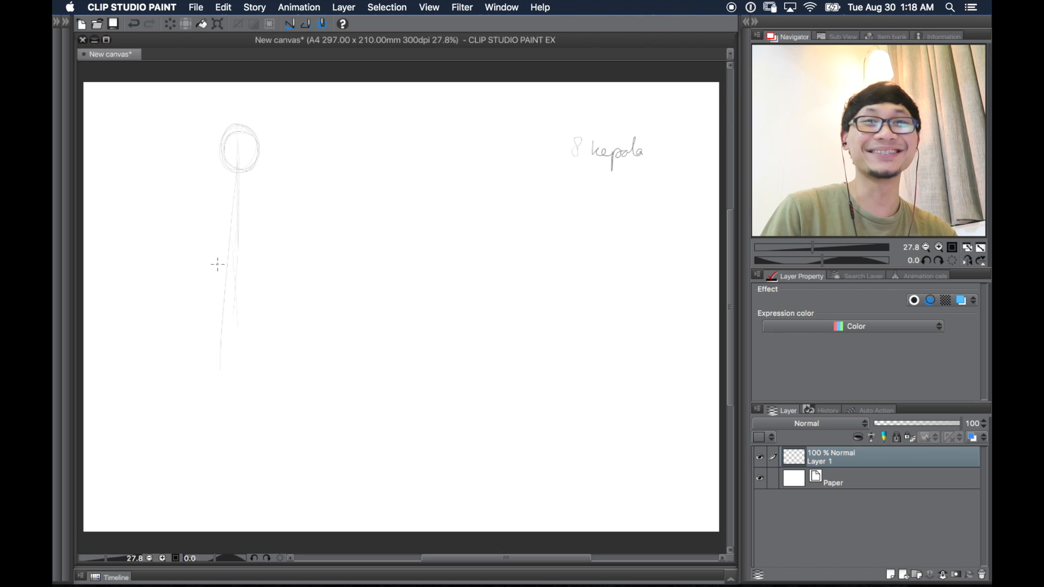
{"action": "left_click_drag", "start_coordinate": [239, 169], "coordinate": [249, 424]}
{"action": "left_click_drag", "start_coordinate": [232, 301], "coordinate": [227, 454]}
{"action": "mouse_move", "coordinate": [239, 411]}
{"action": "left_mouse_down"}
{"action": "mouse_move", "coordinate": [235, 521]}
{"action": "mouse_move", "coordinate": [235, 269]}
{"action": "left_mouse_up"}
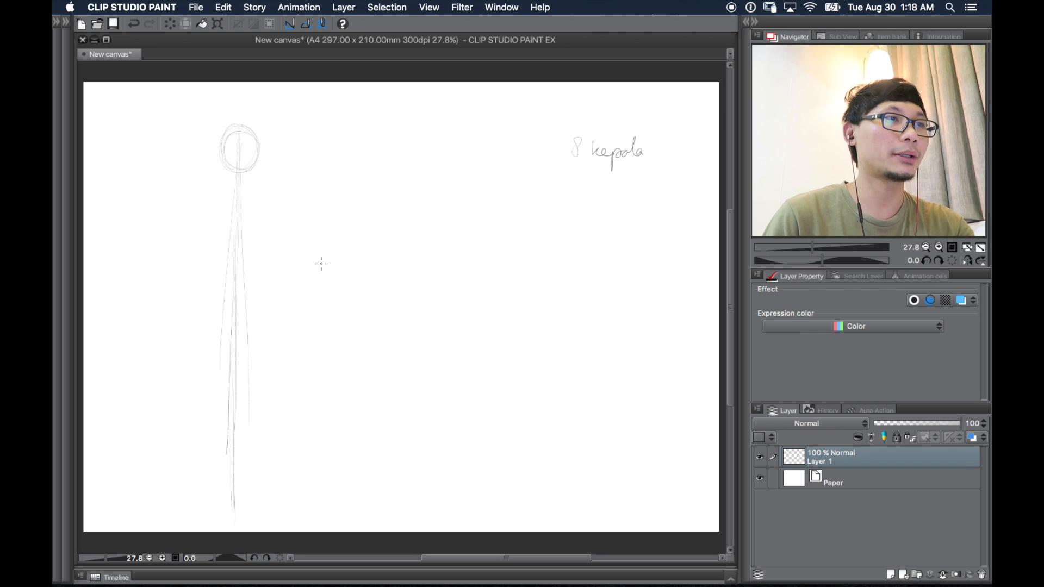
Move the whole sketch layer slightly up and to the right on the canvas
{"action": "left_click_drag", "start_coordinate": [242, 208], "coordinate": [271, 194]}
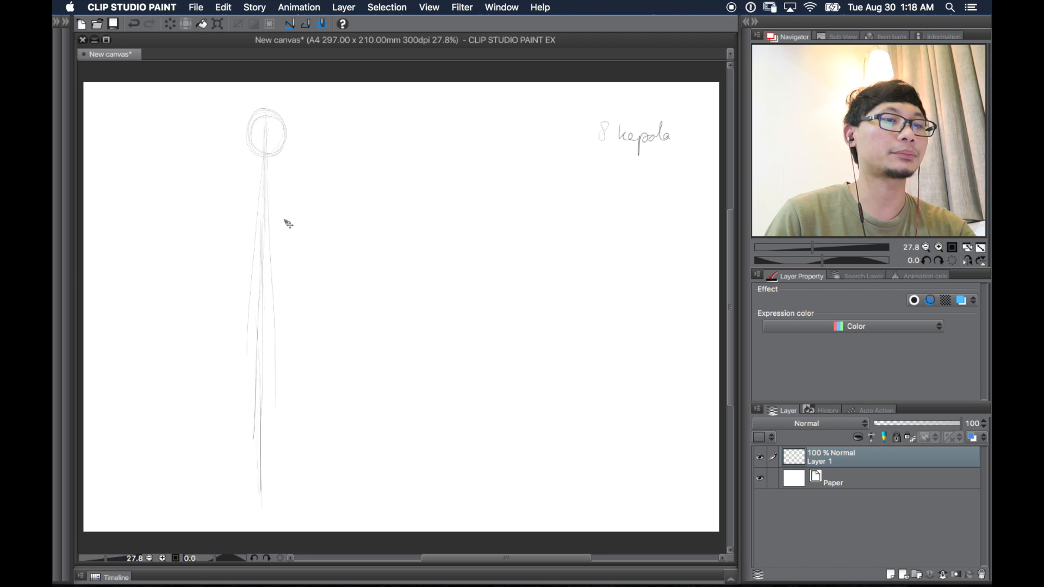
{"action": "key", "text": "super+t"}
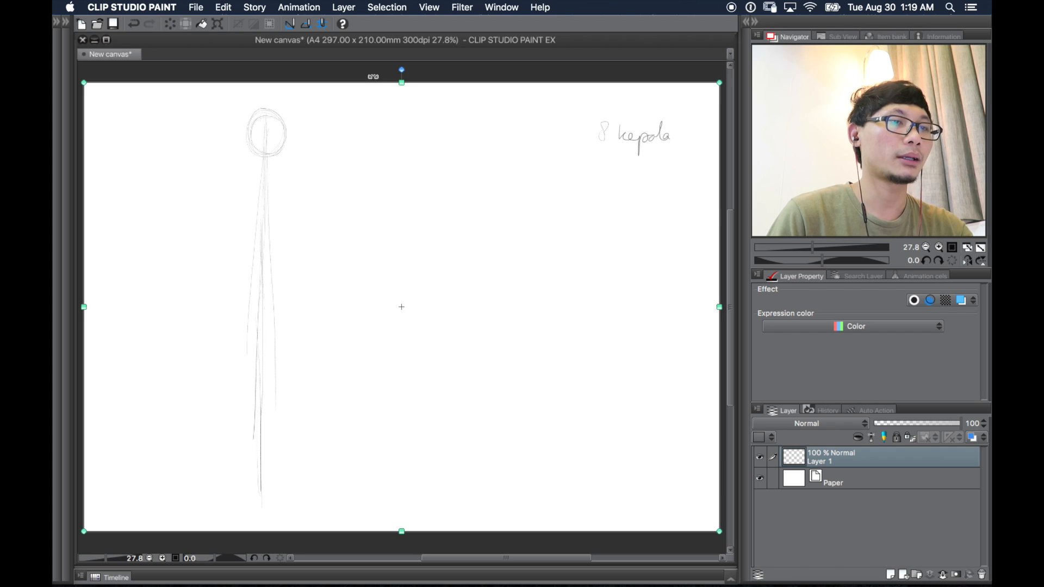
{"action": "key", "text": "Escape"}
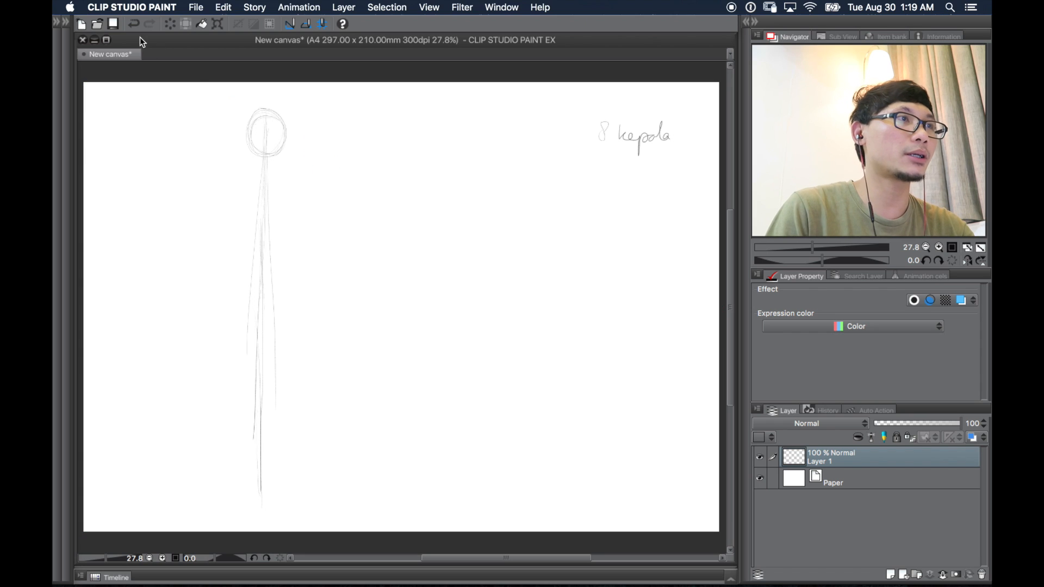
Show the full set of drawing tools and set the Marquee selection tool to Lasso
{"action": "left_click", "coordinate": [66, 22]}
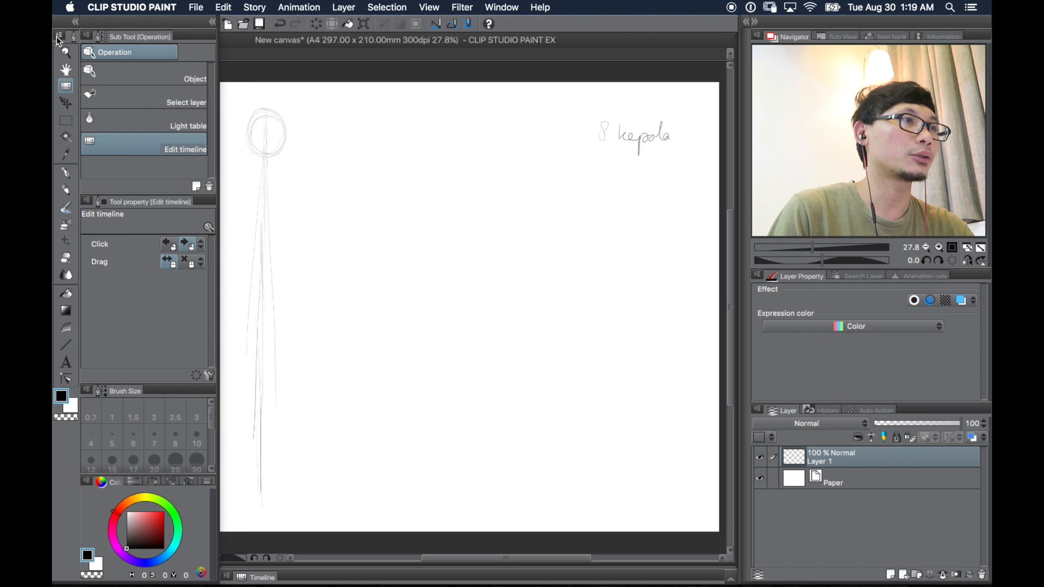
{"action": "left_click", "coordinate": [65, 121]}
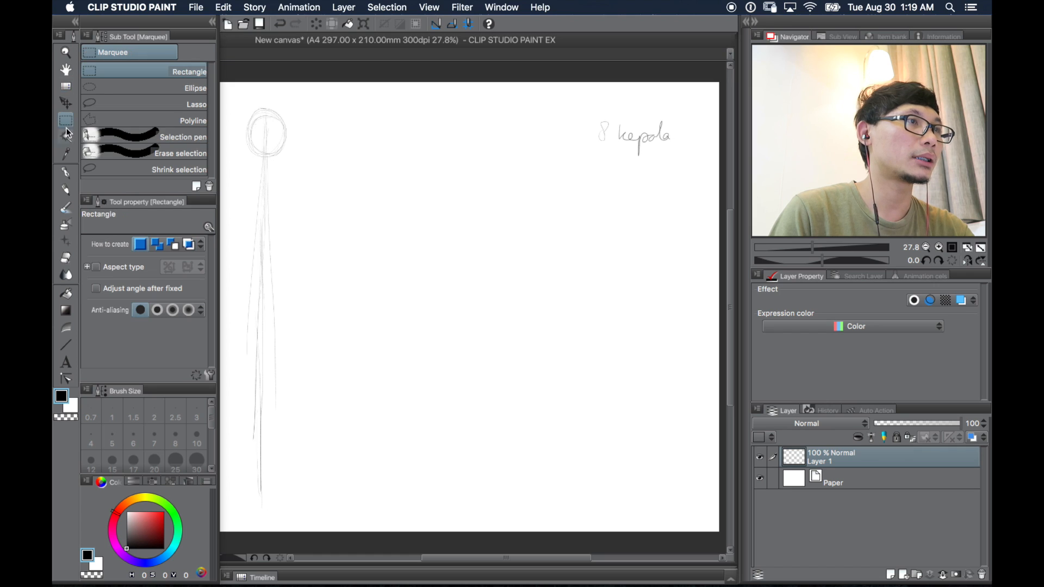
{"action": "left_click", "coordinate": [119, 105]}
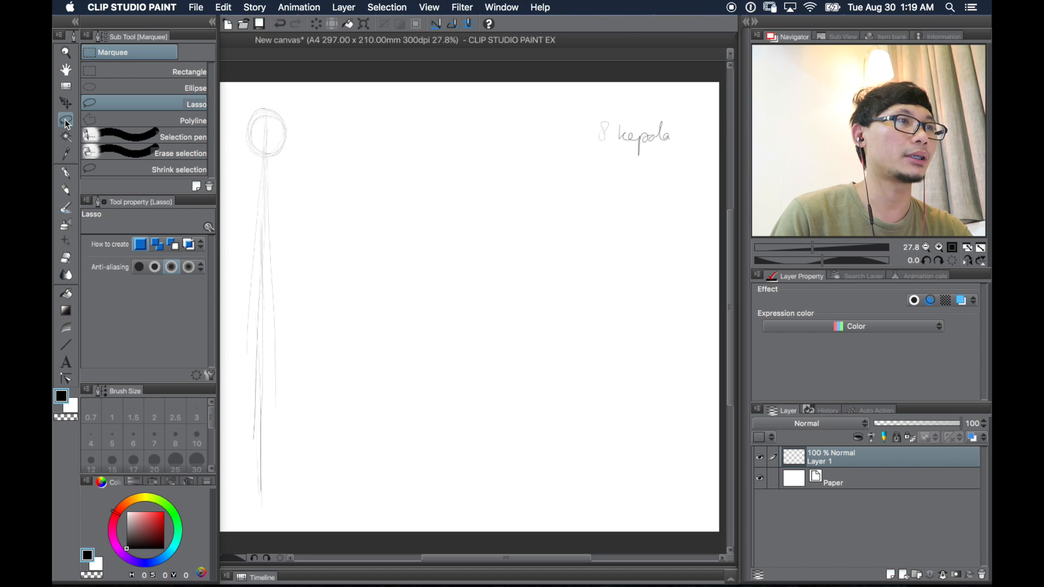
{"action": "key", "text": "b"}
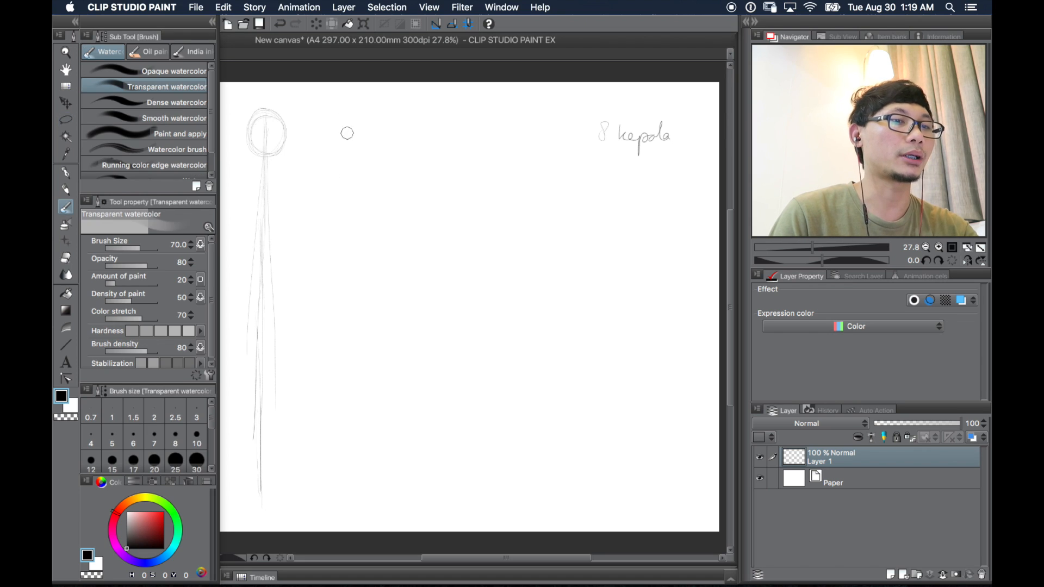
{"action": "key", "text": "p"}
{"action": "key", "text": "k"}
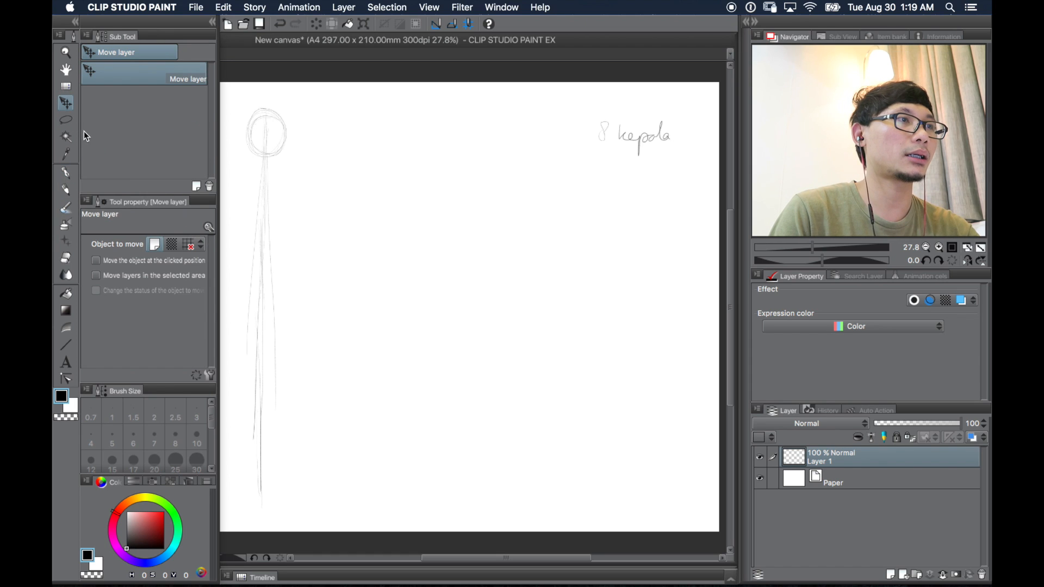
{"action": "key", "text": "j"}
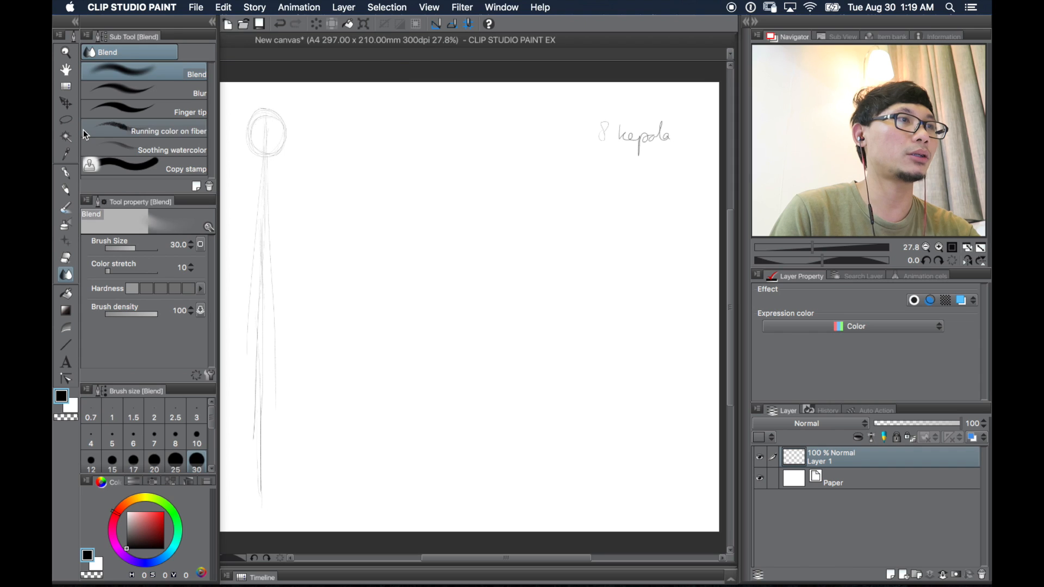
{"action": "key", "text": "o"}
{"action": "key", "text": "g"}
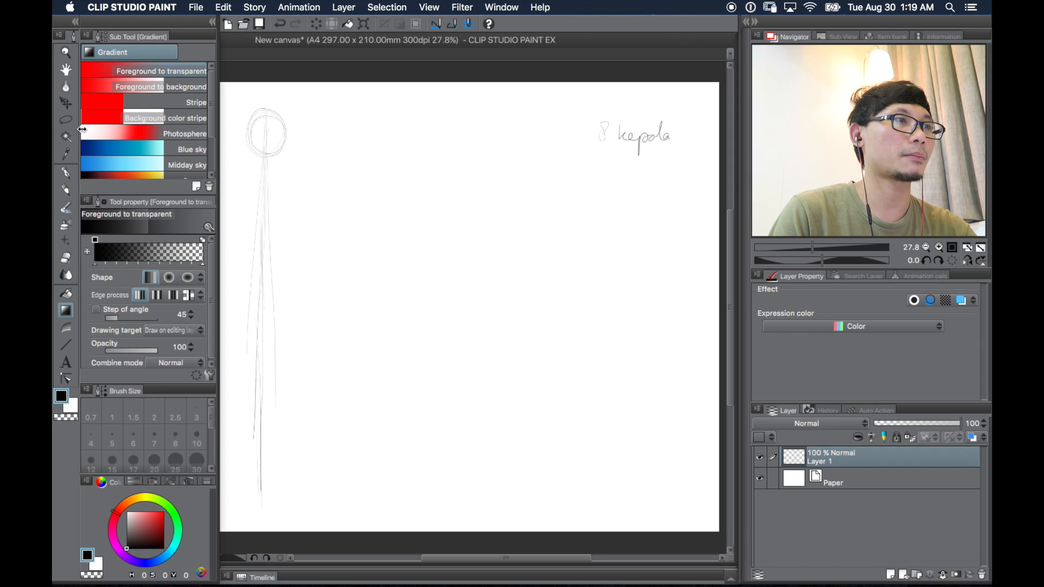
{"action": "left_click", "coordinate": [70, 120]}
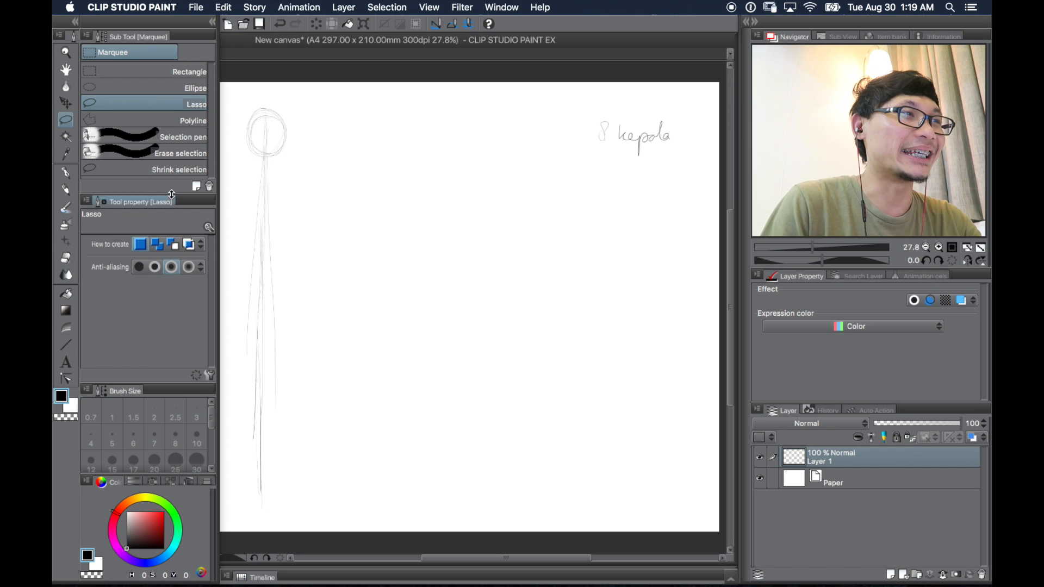
Mark head-length divisions down the body axis with short Rough pencil ticks and lengthen them into horizontal guides
{"action": "key", "text": "p"}
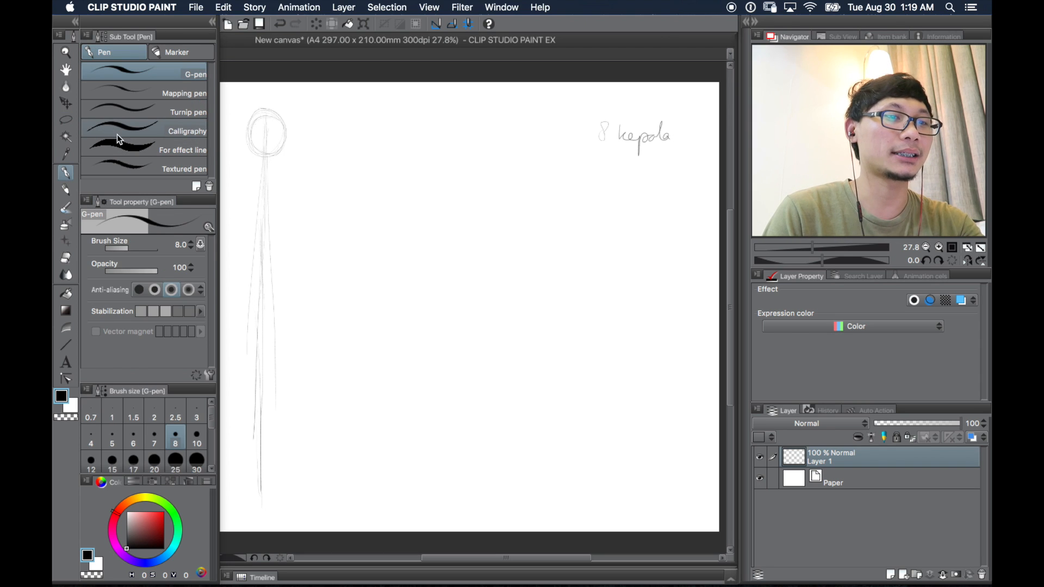
{"action": "left_click", "coordinate": [133, 158]}
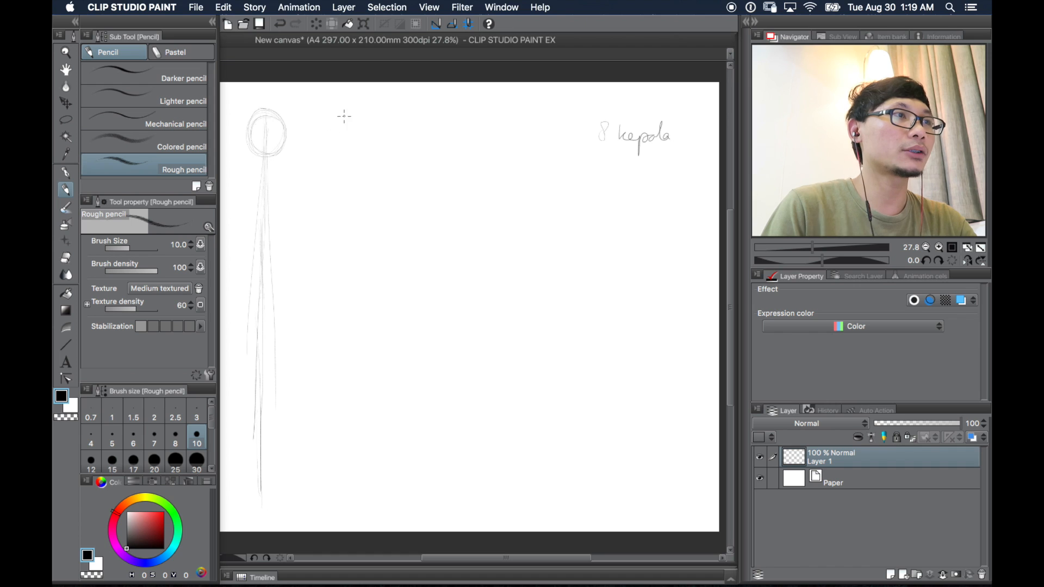
{"action": "left_click", "coordinate": [211, 25]}
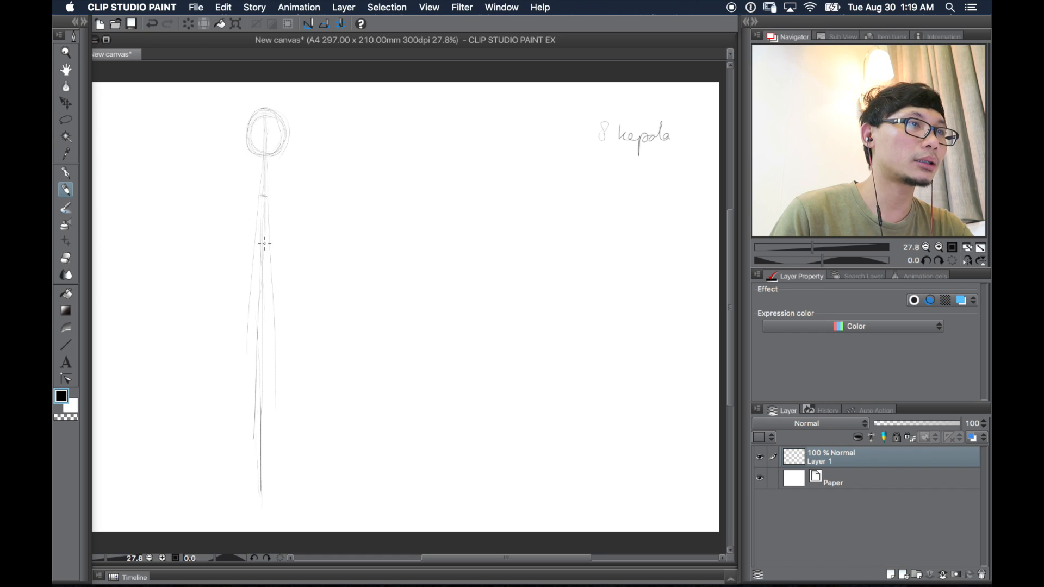
{"action": "left_click_drag", "start_coordinate": [258, 241], "coordinate": [267, 242]}
{"action": "left_click_drag", "start_coordinate": [257, 281], "coordinate": [264, 281]}
{"action": "left_click_drag", "start_coordinate": [256, 320], "coordinate": [263, 320]}
{"action": "left_click_drag", "start_coordinate": [254, 361], "coordinate": [263, 359]}
{"action": "left_click_drag", "start_coordinate": [252, 402], "coordinate": [262, 400]}
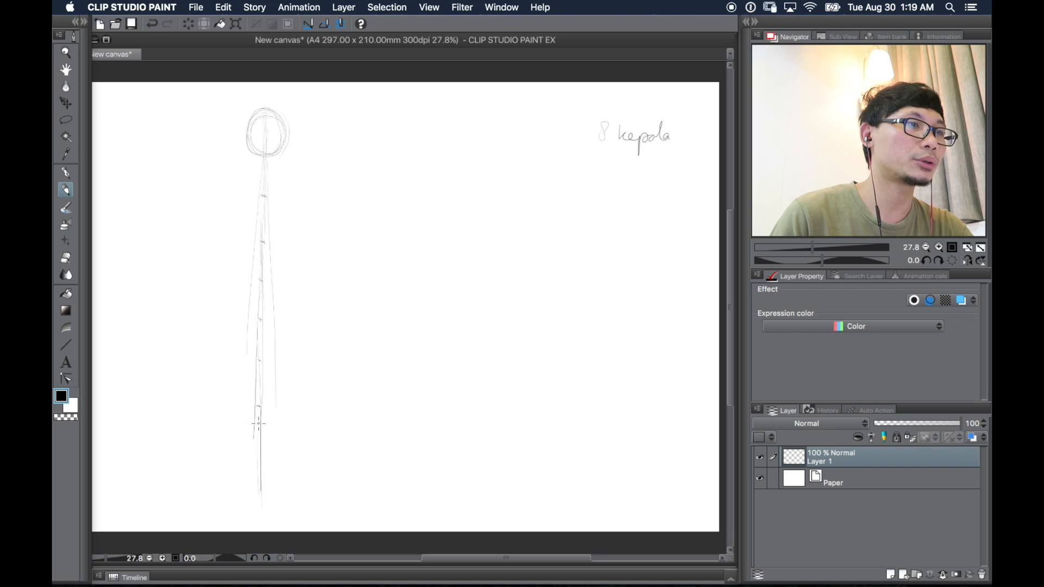
{"action": "left_click_drag", "start_coordinate": [256, 453], "coordinate": [263, 453]}
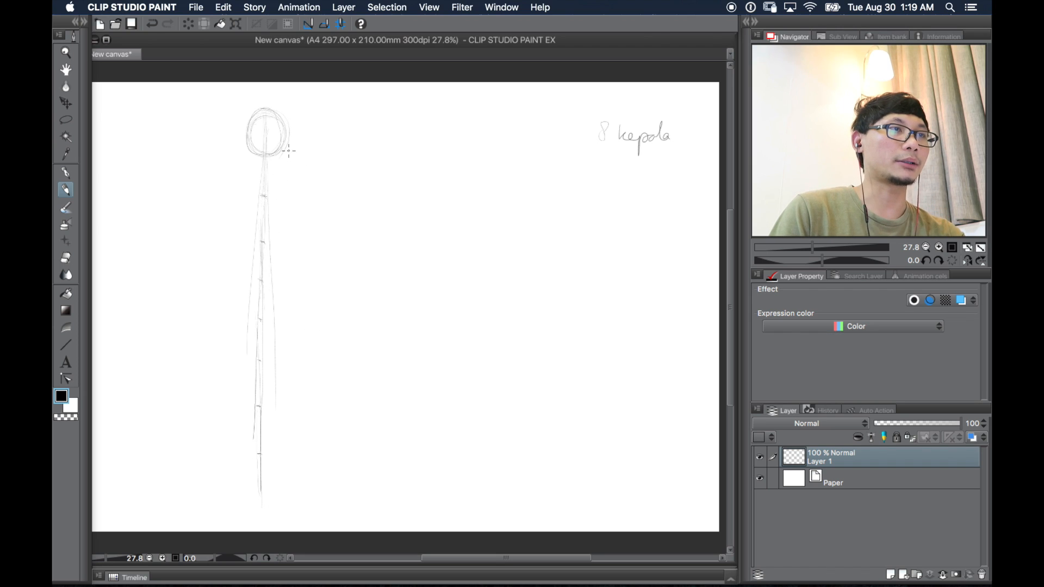
{"action": "left_click_drag", "start_coordinate": [243, 189], "coordinate": [279, 192]}
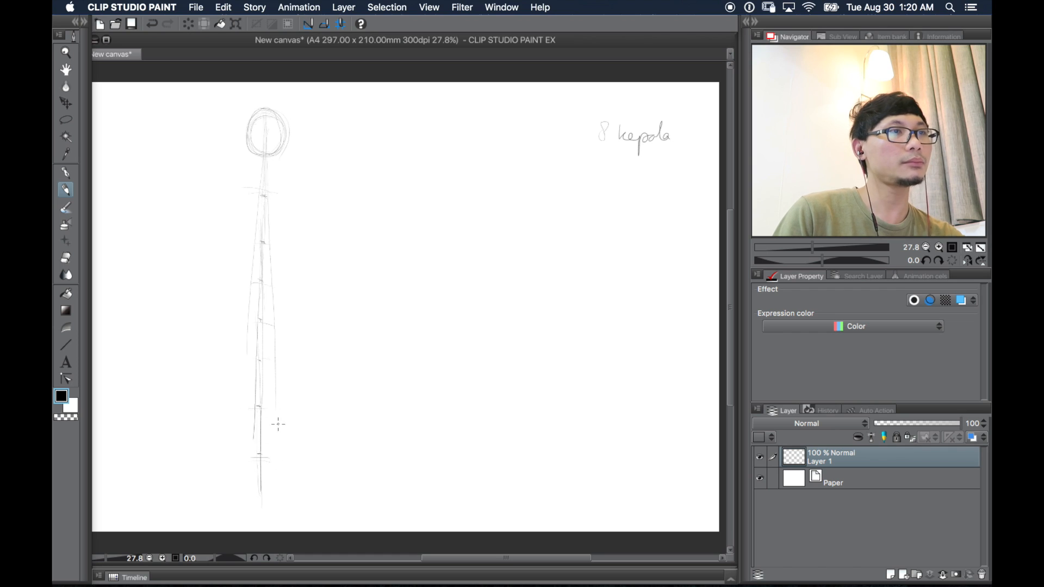
Darken the head oval and the lowest leg division mark, and sketch light horizontal guides across the chest
{"action": "mouse_move", "coordinate": [260, 116]}
{"action": "left_mouse_down"}
{"action": "mouse_move", "coordinate": [257, 145]}
{"action": "mouse_move", "coordinate": [264, 115]}
{"action": "mouse_move", "coordinate": [279, 133]}
{"action": "mouse_move", "coordinate": [264, 116]}
{"action": "mouse_move", "coordinate": [260, 151]}
{"action": "mouse_move", "coordinate": [269, 117]}
{"action": "mouse_move", "coordinate": [278, 142]}
{"action": "left_mouse_up"}
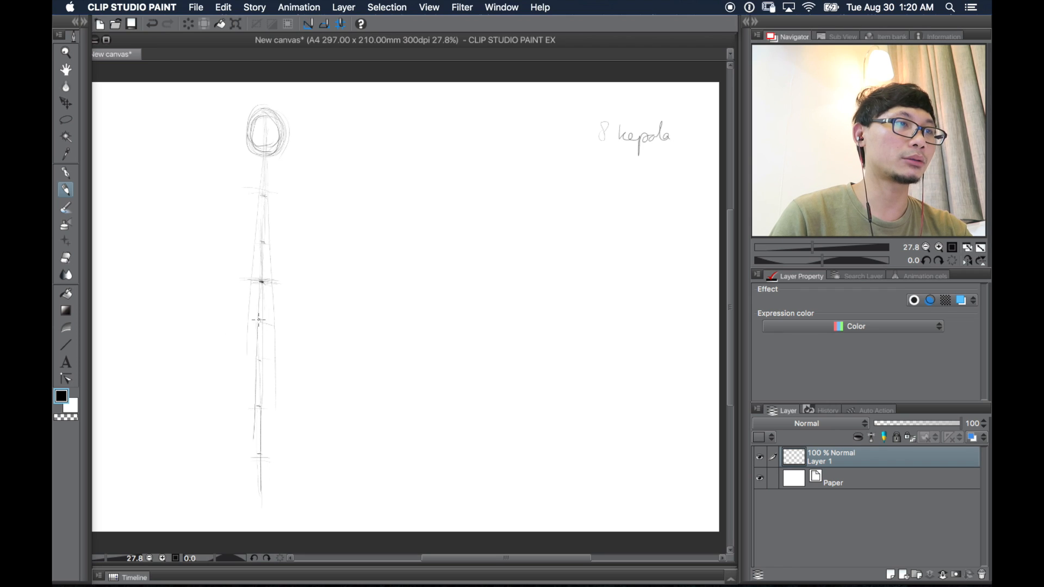
{"action": "left_click_drag", "start_coordinate": [255, 451], "coordinate": [271, 457]}
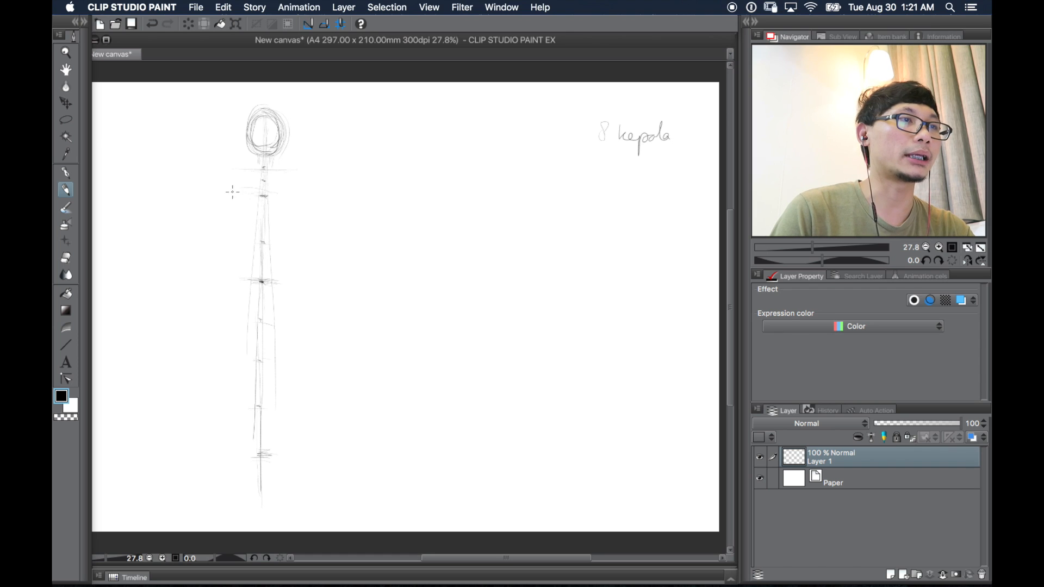
{"action": "left_click_drag", "start_coordinate": [225, 189], "coordinate": [305, 189]}
{"action": "mouse_move", "coordinate": [229, 193]}
{"action": "left_mouse_down"}
{"action": "mouse_move", "coordinate": [297, 198]}
{"action": "mouse_move", "coordinate": [296, 187]}
{"action": "left_mouse_up"}
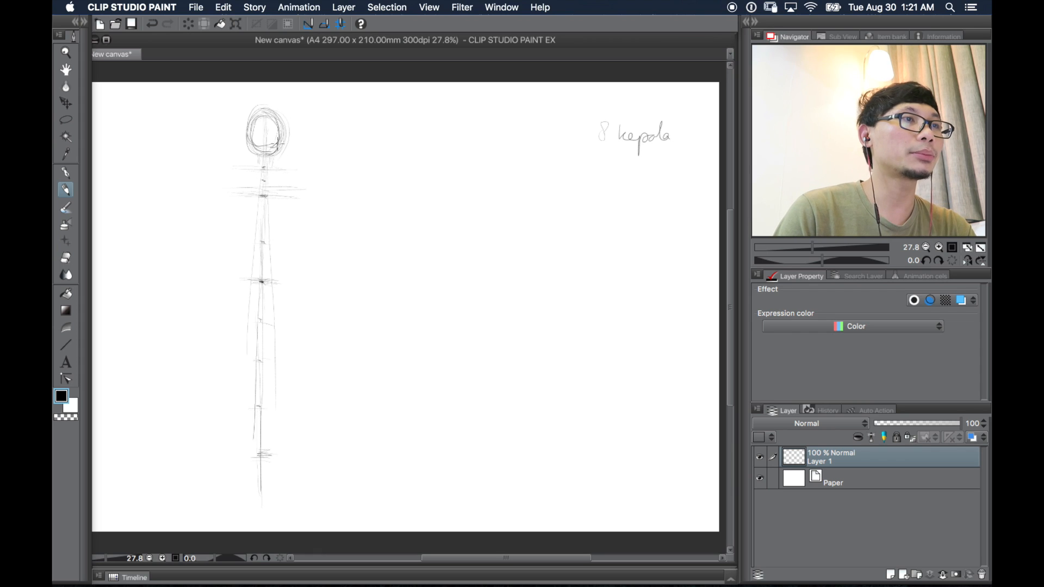
{"action": "mouse_move", "coordinate": [279, 124]}
{"action": "left_mouse_down"}
{"action": "mouse_move", "coordinate": [255, 125]}
{"action": "mouse_move", "coordinate": [265, 136]}
{"action": "mouse_move", "coordinate": [258, 109]}
{"action": "mouse_move", "coordinate": [265, 153]}
{"action": "left_mouse_up"}
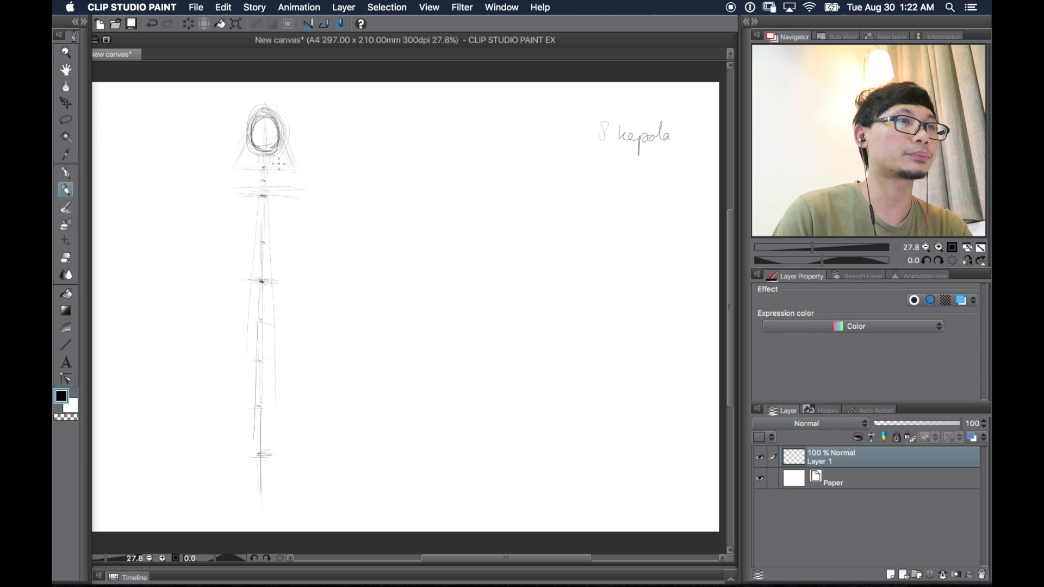
Mark both shoulder points and sketch the torso as an inverted triangle from the shoulder line down to the crotch mark
{"action": "left_click_drag", "start_coordinate": [296, 169], "coordinate": [303, 168]}
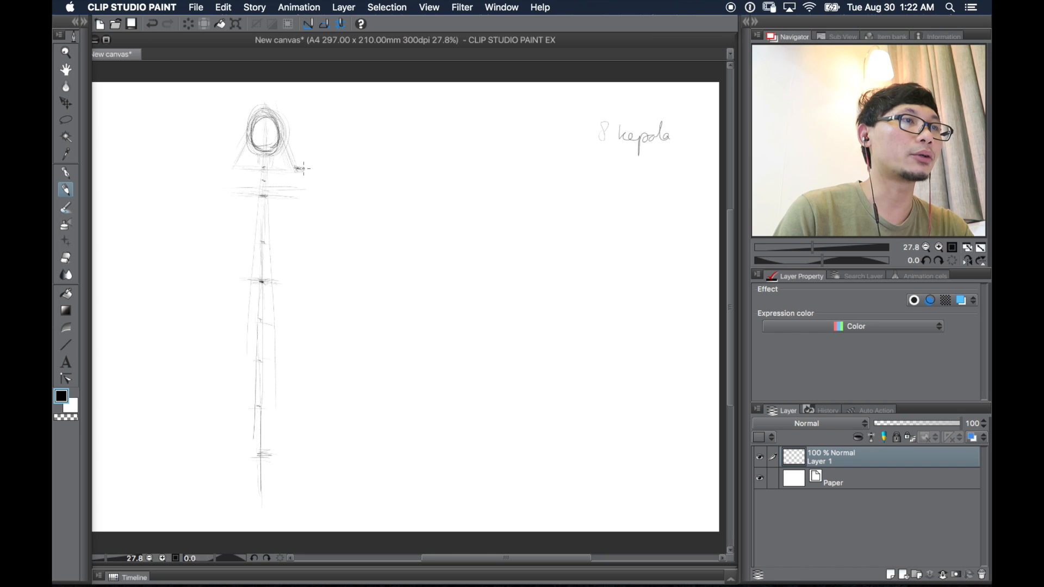
{"action": "left_click_drag", "start_coordinate": [229, 167], "coordinate": [235, 168]}
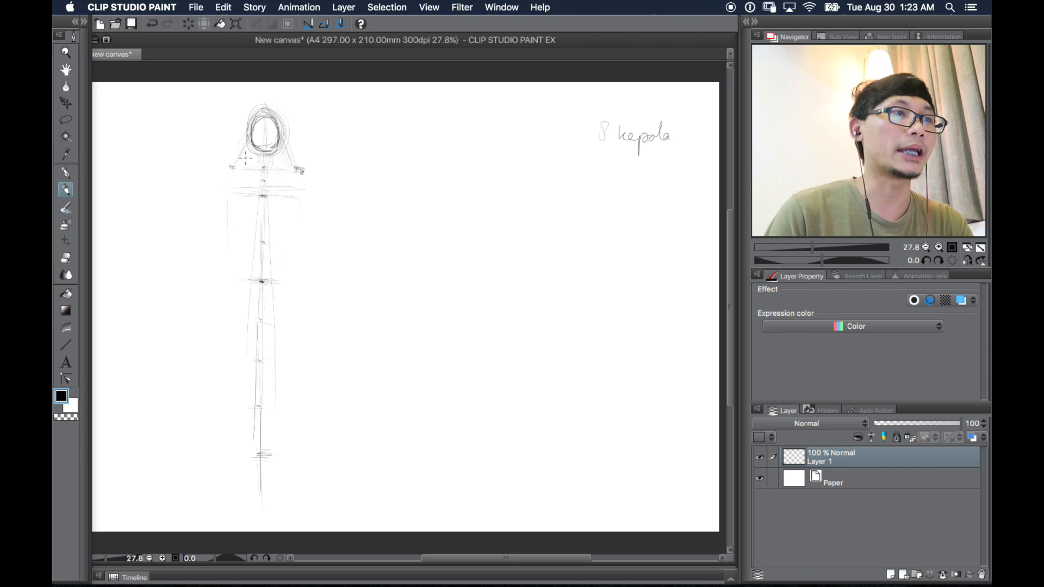
{"action": "left_click_drag", "start_coordinate": [302, 172], "coordinate": [283, 228]}
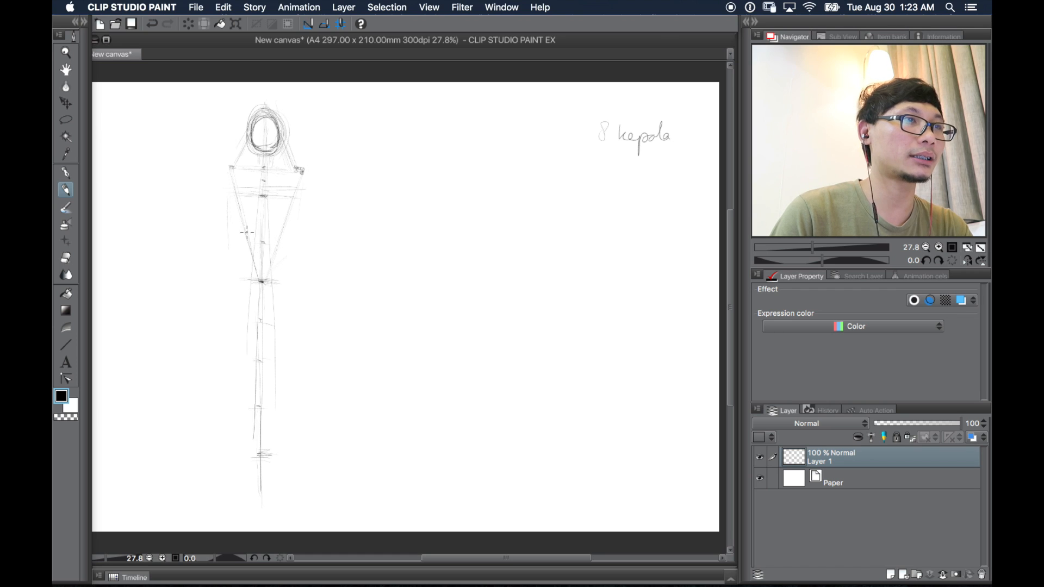
{"action": "left_click_drag", "start_coordinate": [298, 191], "coordinate": [270, 263]}
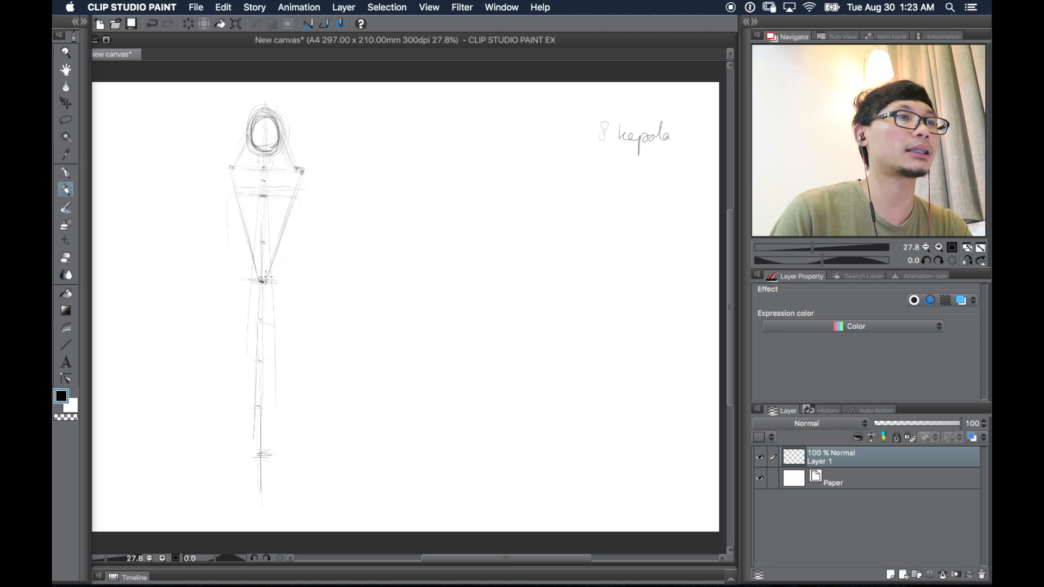
{"action": "left_click_drag", "start_coordinate": [298, 172], "coordinate": [270, 170]}
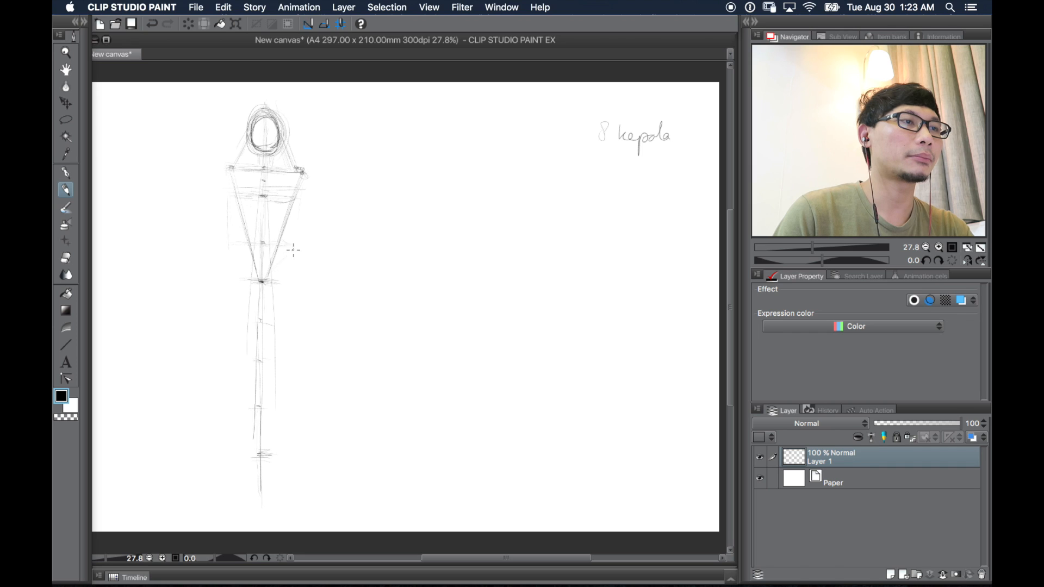
{"action": "mouse_move", "coordinate": [268, 274]}
{"action": "left_mouse_down"}
{"action": "mouse_move", "coordinate": [255, 280]}
{"action": "mouse_move", "coordinate": [247, 269]}
{"action": "mouse_move", "coordinate": [265, 272]}
{"action": "left_mouse_up"}
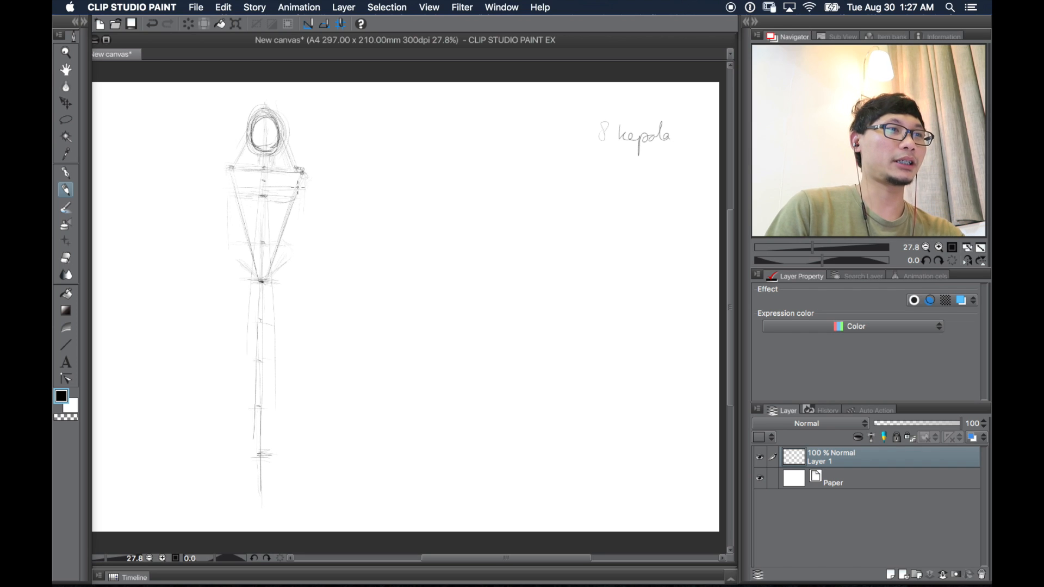
Rotate the whole sketch layer slightly counterclockwise so the body axis stands more upright
{"action": "key", "text": "super+t"}
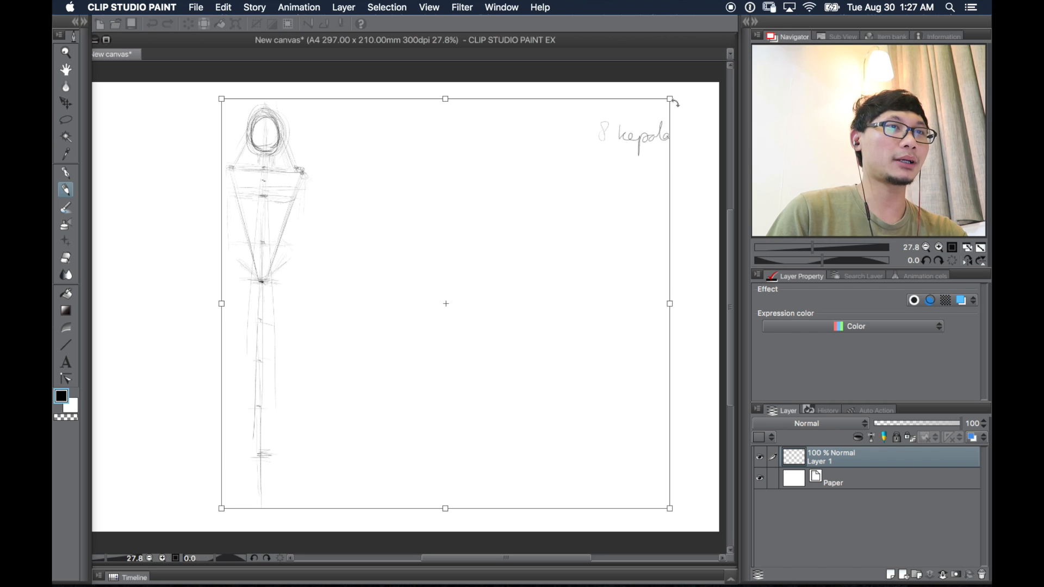
{"action": "left_click_drag", "start_coordinate": [679, 96], "coordinate": [678, 94]}
{"action": "key", "text": "Return"}
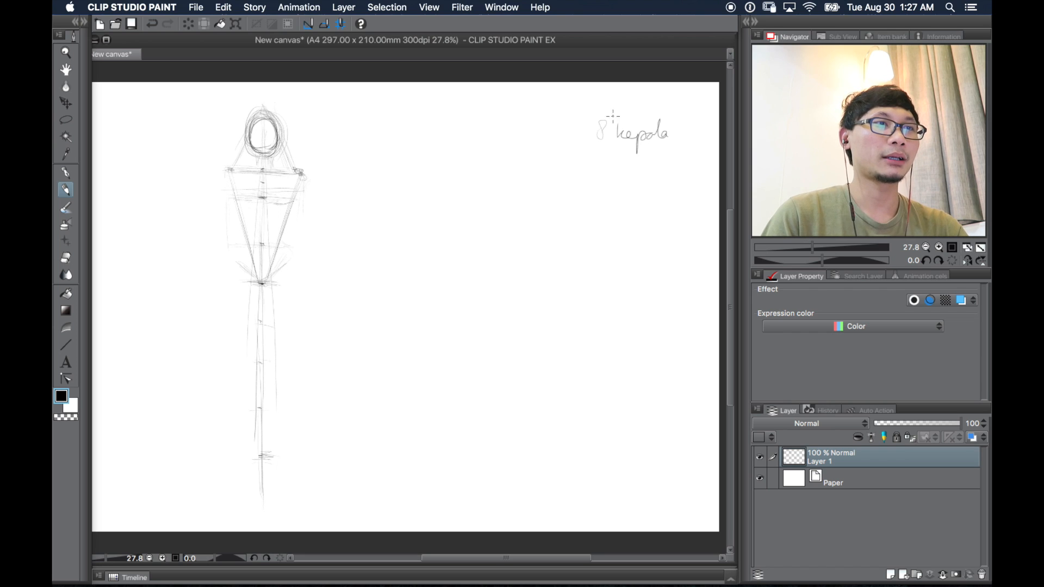
Lasso the handwritten note about eight heads beside the figure, delete it, and clear the selection
{"action": "left_click", "coordinate": [66, 120]}
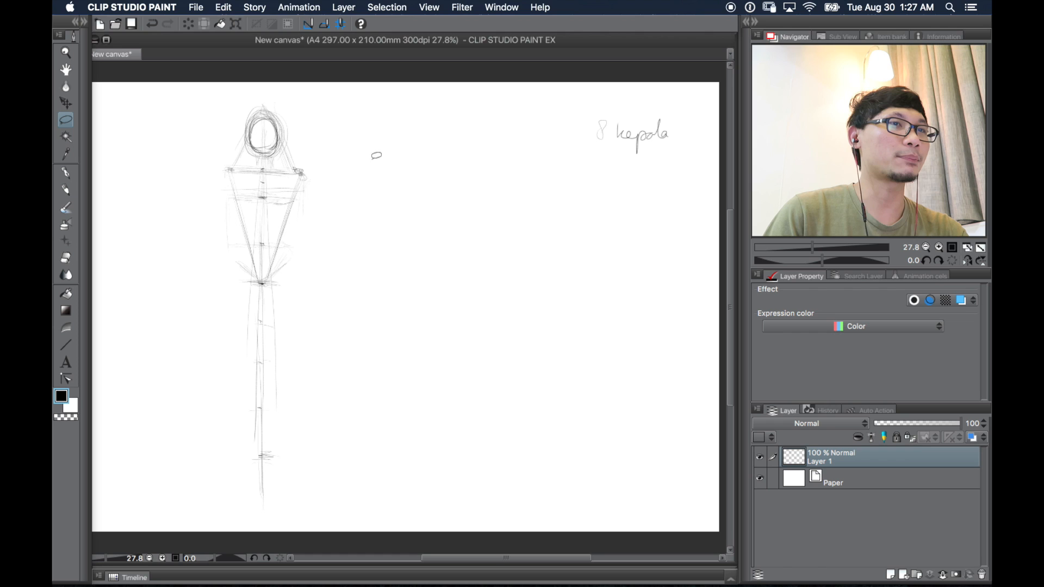
{"action": "mouse_move", "coordinate": [679, 118]}
{"action": "left_mouse_down"}
{"action": "mouse_move", "coordinate": [562, 127]}
{"action": "mouse_move", "coordinate": [565, 174]}
{"action": "left_mouse_up"}
{"action": "key", "text": "Delete"}
{"action": "left_click", "coordinate": [543, 187]}
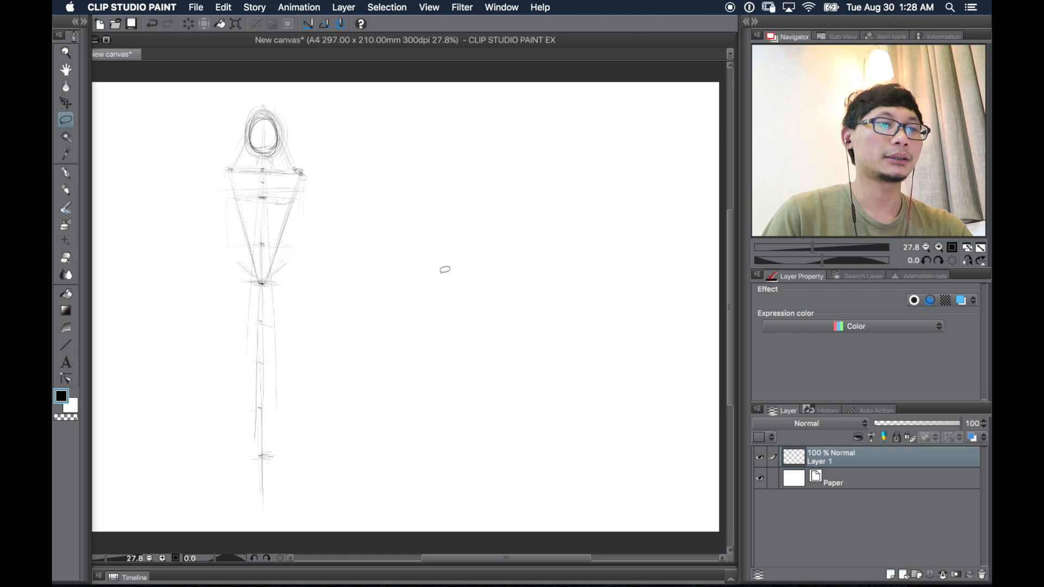
Move the figure sketch horizontally to the middle of the canvas and return to the Pencil tool
{"action": "key", "text": "o"}
{"action": "left_click_drag", "start_coordinate": [252, 230], "coordinate": [395, 230]}
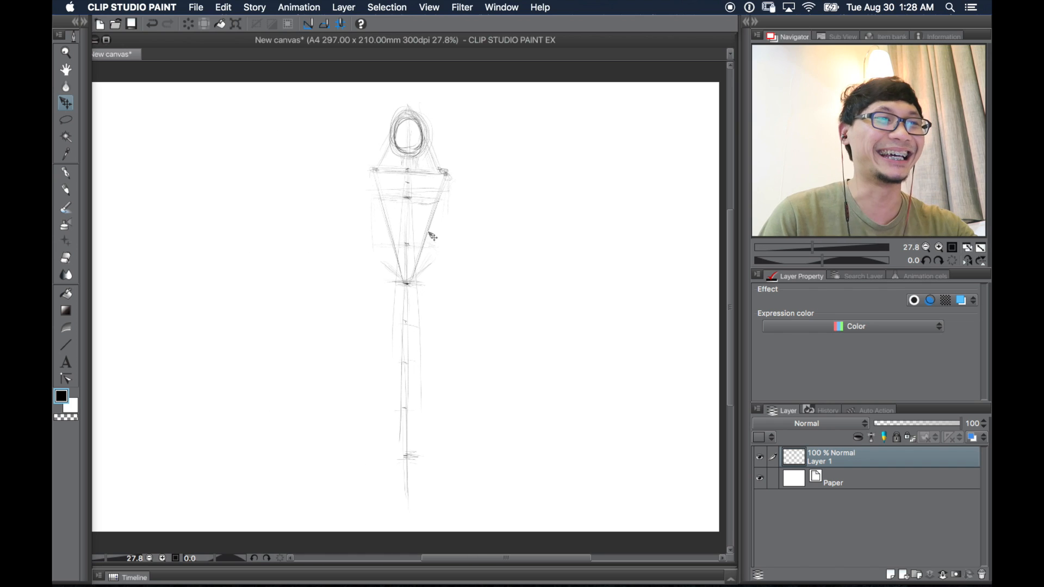
{"action": "key", "text": "p"}
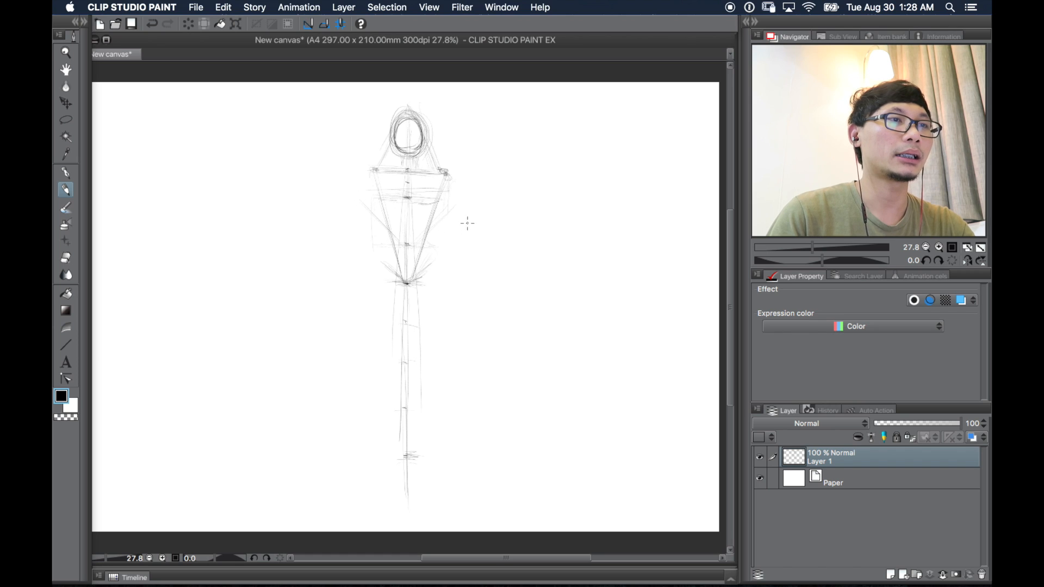
Undo the last light pencil strokes beside the torso and add a new raster layer above Layer 1
{"action": "left_click", "coordinate": [890, 575]}
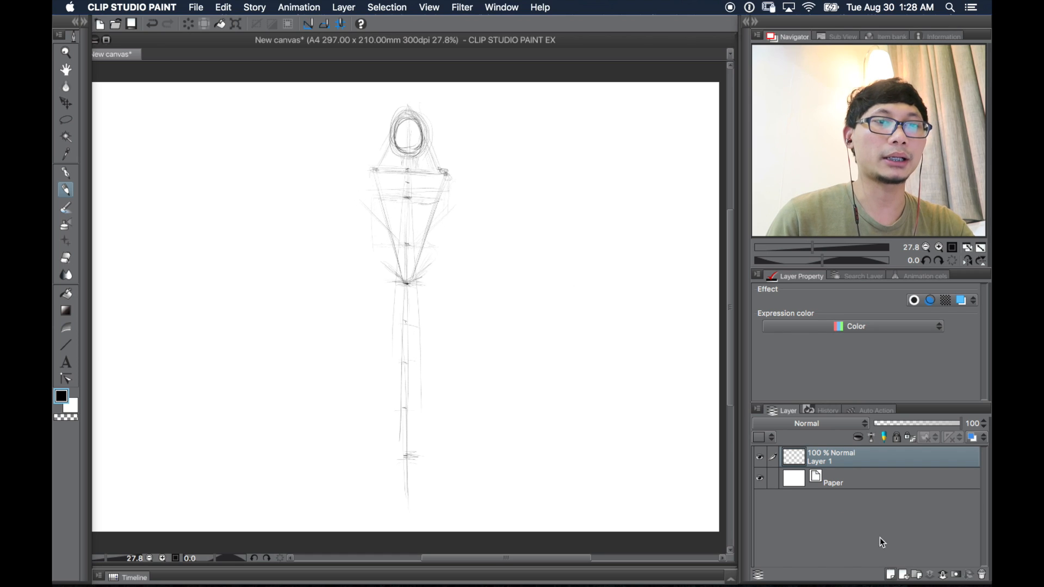
{"action": "key", "text": "super+z"}
{"action": "key", "text": "super+z"}
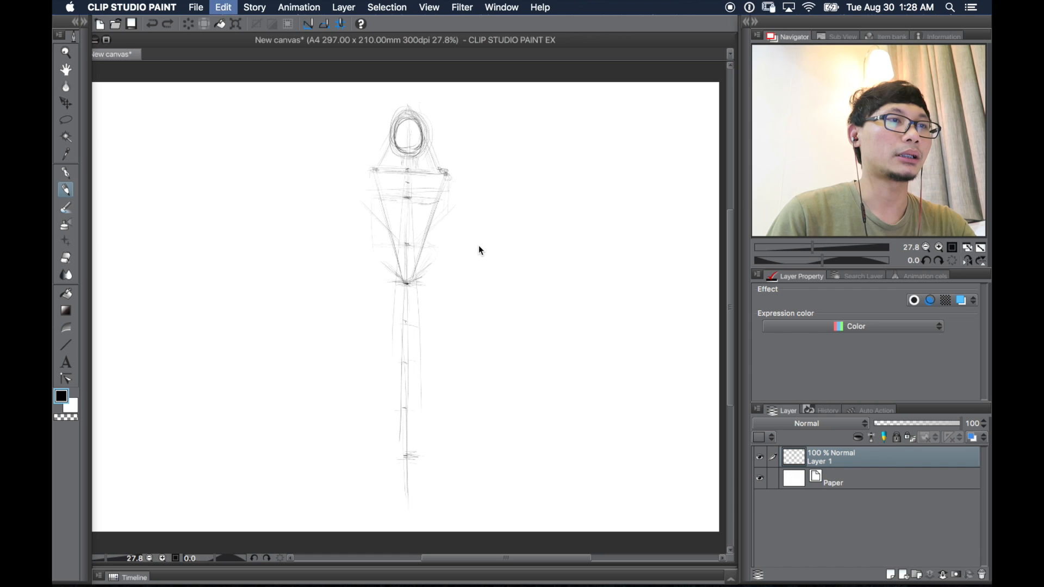
{"action": "key", "text": "super+z"}
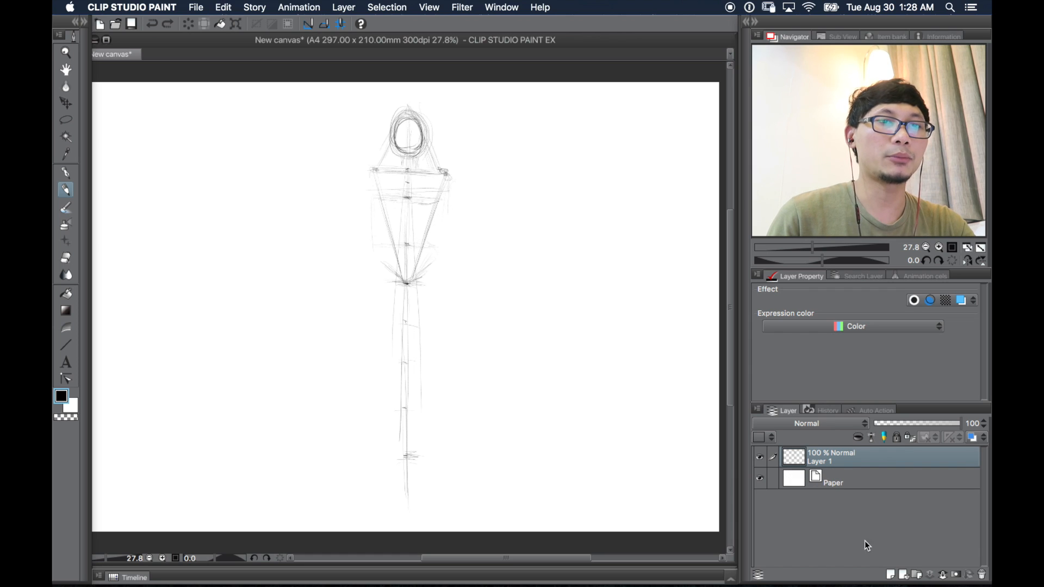
{"action": "left_click", "coordinate": [890, 574]}
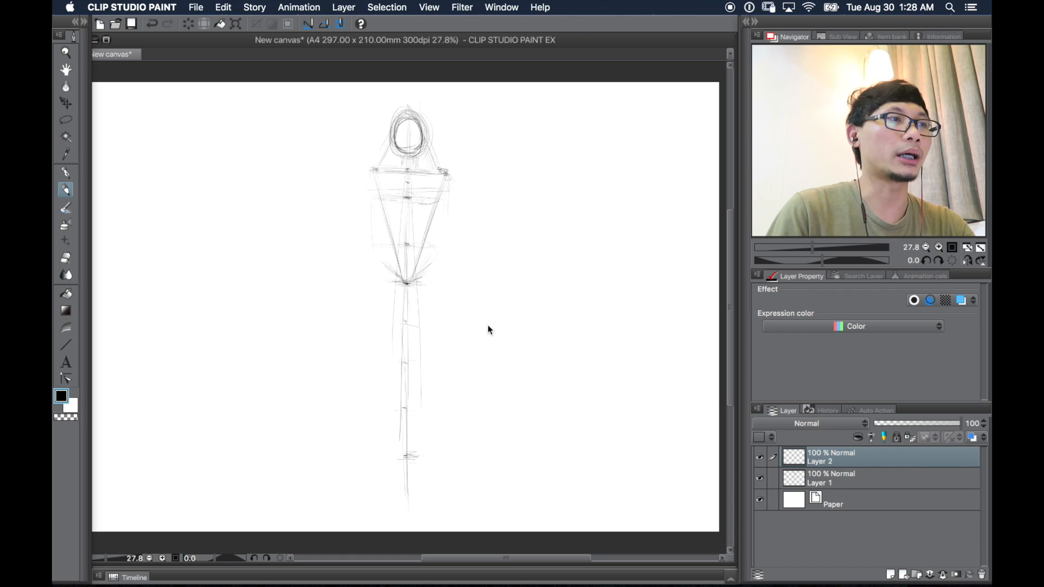
{"action": "left_click", "coordinate": [66, 397]}
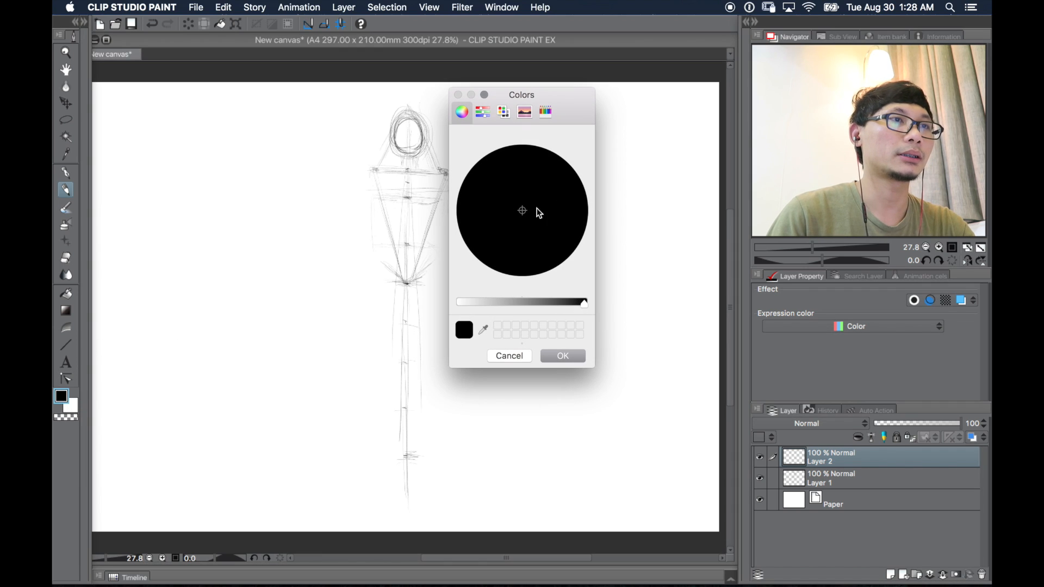
{"action": "left_click", "coordinate": [484, 95]}
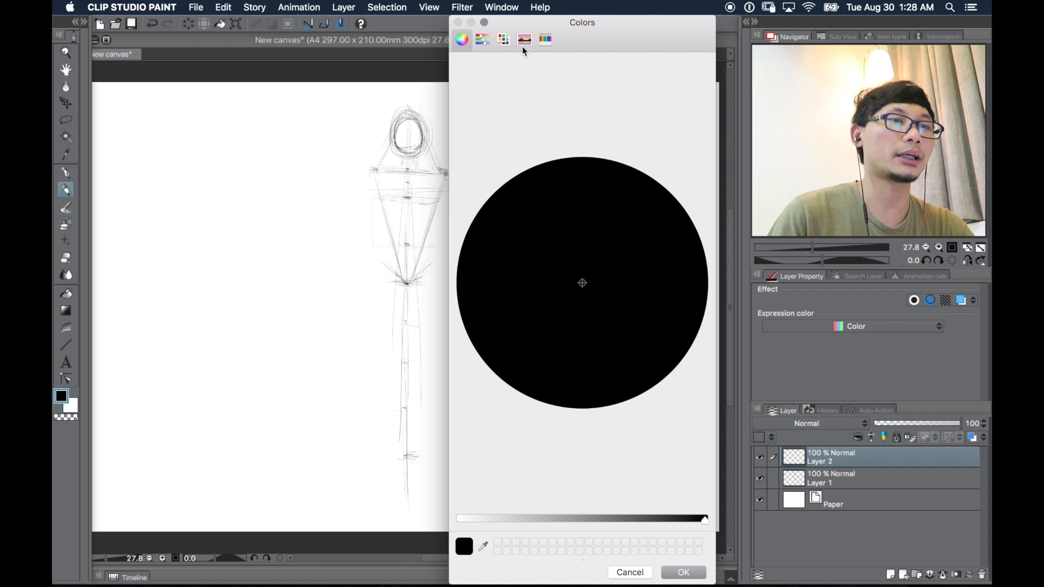
{"action": "left_click", "coordinate": [642, 572]}
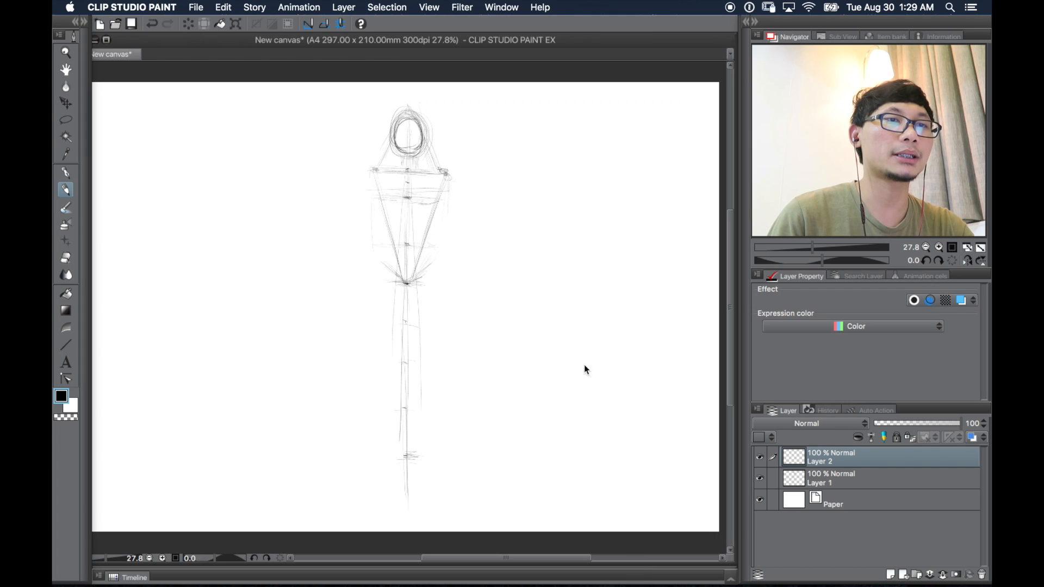
{"action": "left_click", "coordinate": [870, 334]}
{"action": "left_click", "coordinate": [866, 330]}
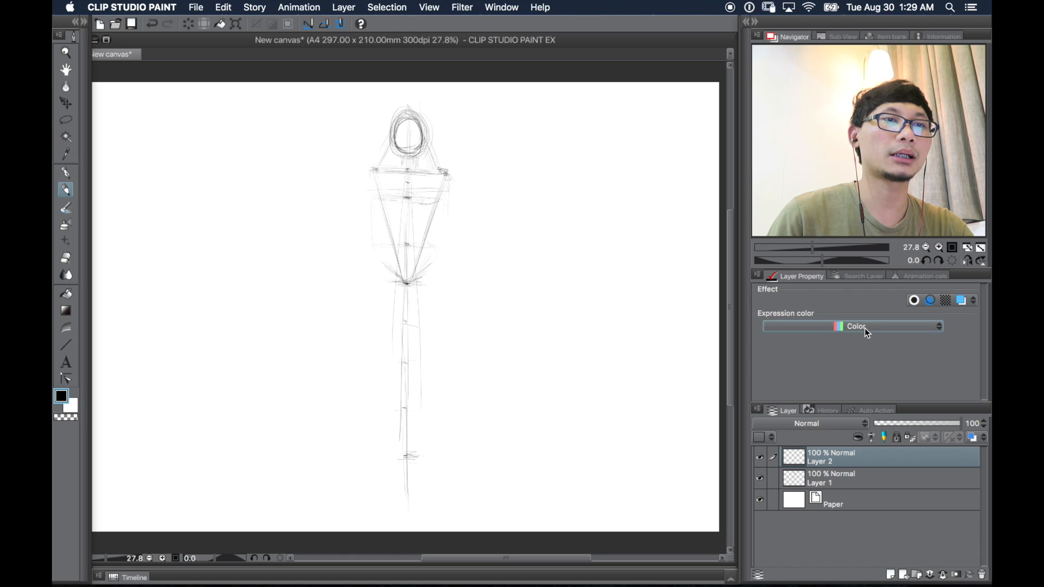
With the Pen tool, draw mirrored diagonal lines on Layer 2 converging toward the waist and the crotch
{"action": "key", "text": "b"}
{"action": "key", "text": "p"}
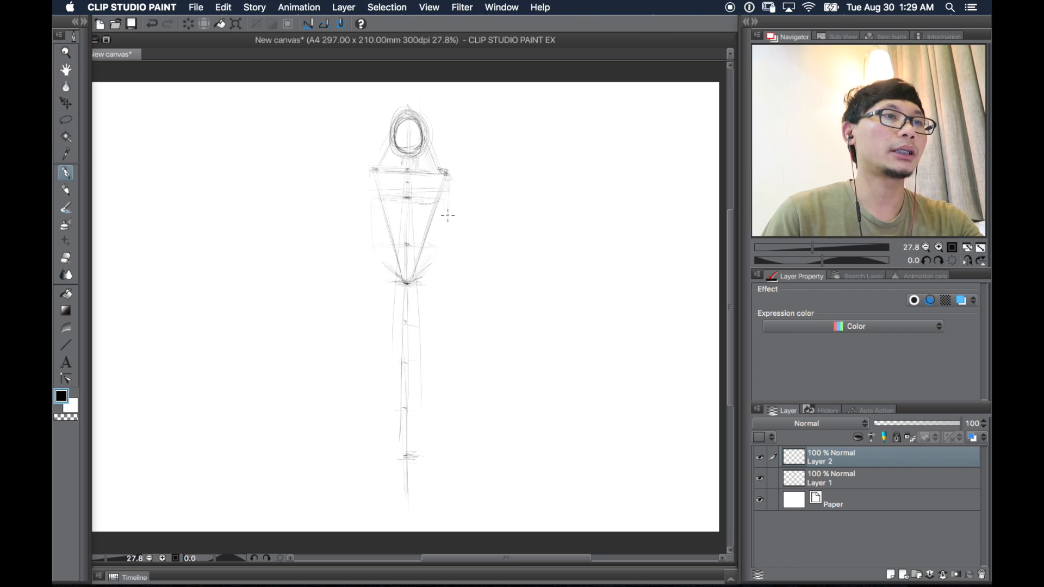
{"action": "left_click_drag", "start_coordinate": [415, 246], "coordinate": [435, 224]}
{"action": "mouse_move", "coordinate": [409, 283]}
{"action": "left_mouse_down"}
{"action": "mouse_move", "coordinate": [452, 241]}
{"action": "mouse_move", "coordinate": [423, 274]}
{"action": "mouse_move", "coordinate": [431, 264]}
{"action": "mouse_move", "coordinate": [363, 203]}
{"action": "mouse_move", "coordinate": [400, 249]}
{"action": "mouse_move", "coordinate": [385, 257]}
{"action": "mouse_move", "coordinate": [406, 284]}
{"action": "left_mouse_up"}
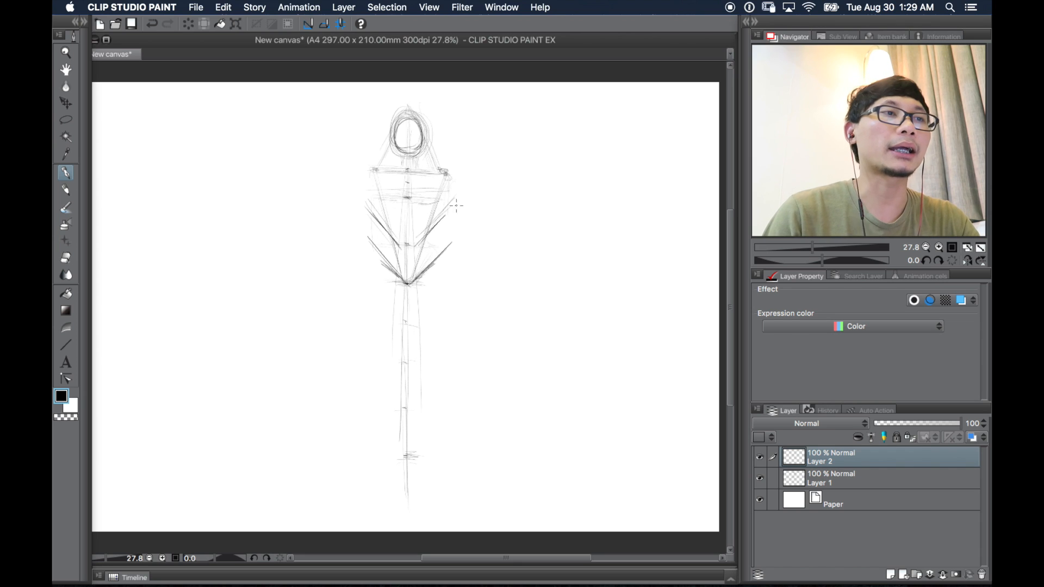
Mark the torso's two armpit points on Layer 1, comparing with Layer 2 and leaving Layer 2 hidden
{"action": "left_click", "coordinate": [760, 460]}
{"action": "left_click", "coordinate": [823, 476]}
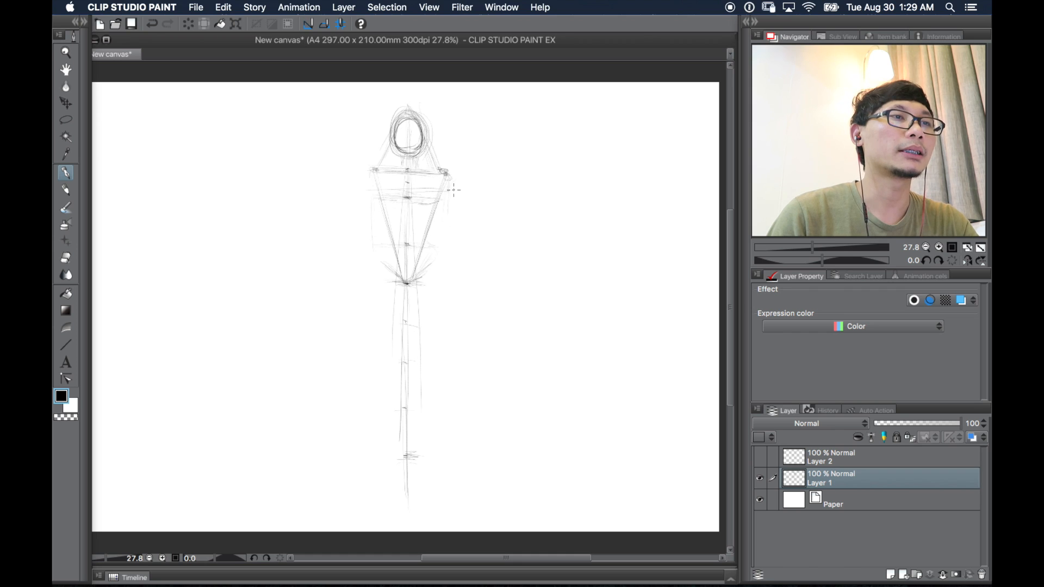
{"action": "left_click", "coordinate": [760, 458]}
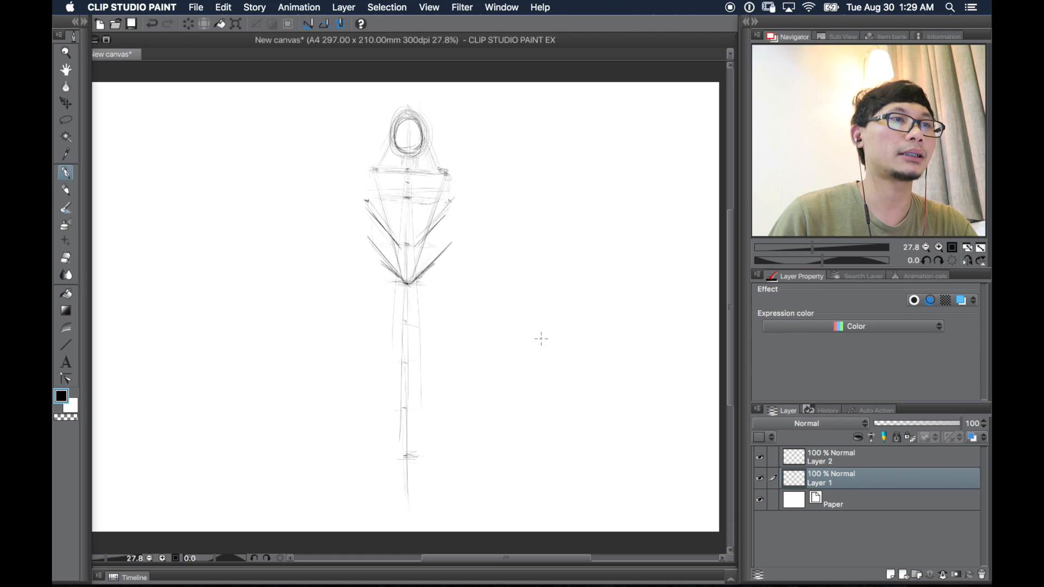
{"action": "left_click", "coordinate": [761, 457]}
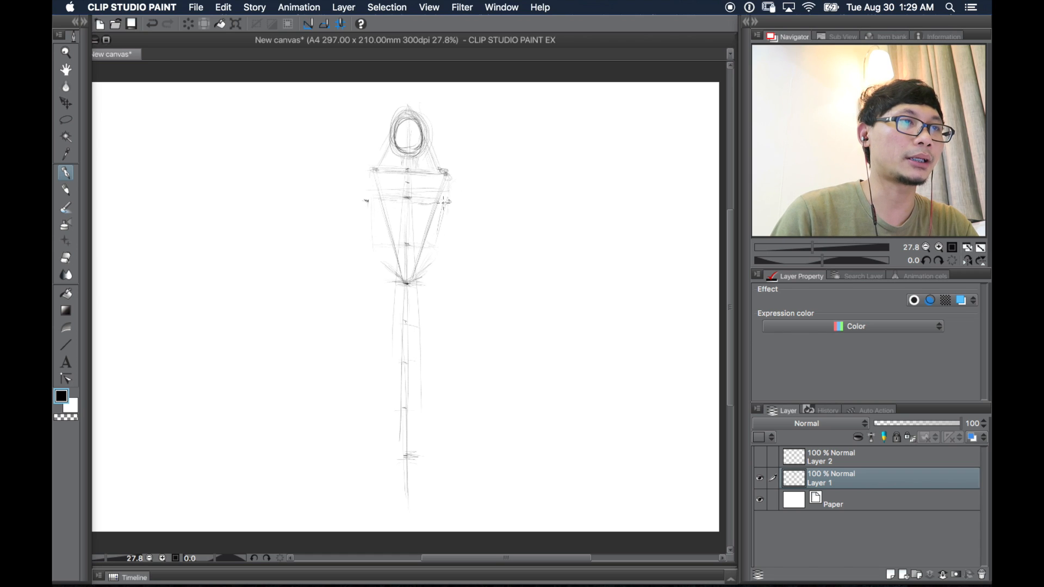
Draw the torso's curved side contours from the armpit marks through the waist, closing one side down to the crotch
{"action": "left_click_drag", "start_coordinate": [442, 218], "coordinate": [435, 249]}
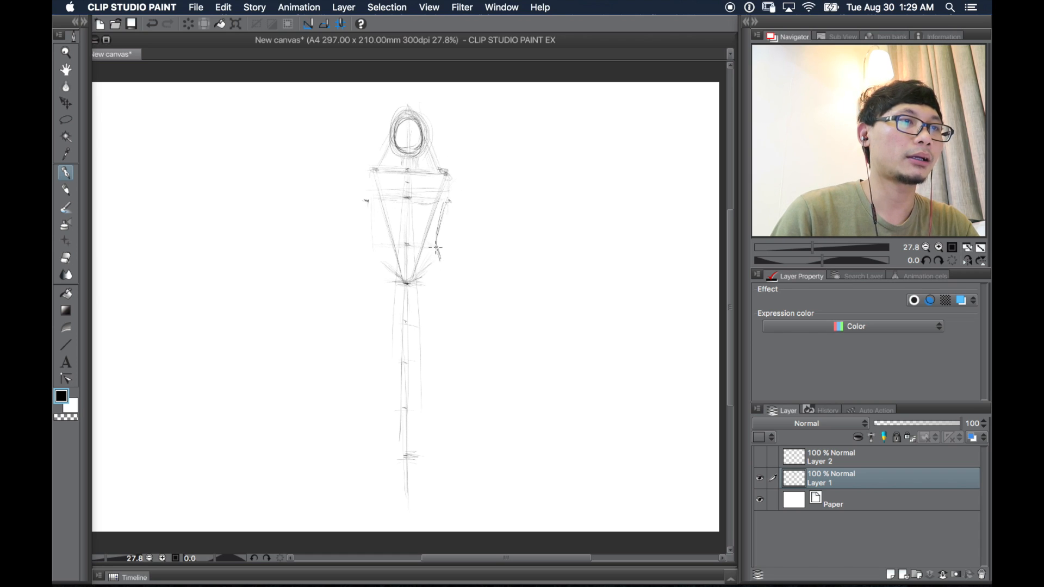
{"action": "left_click_drag", "start_coordinate": [440, 262], "coordinate": [443, 215]}
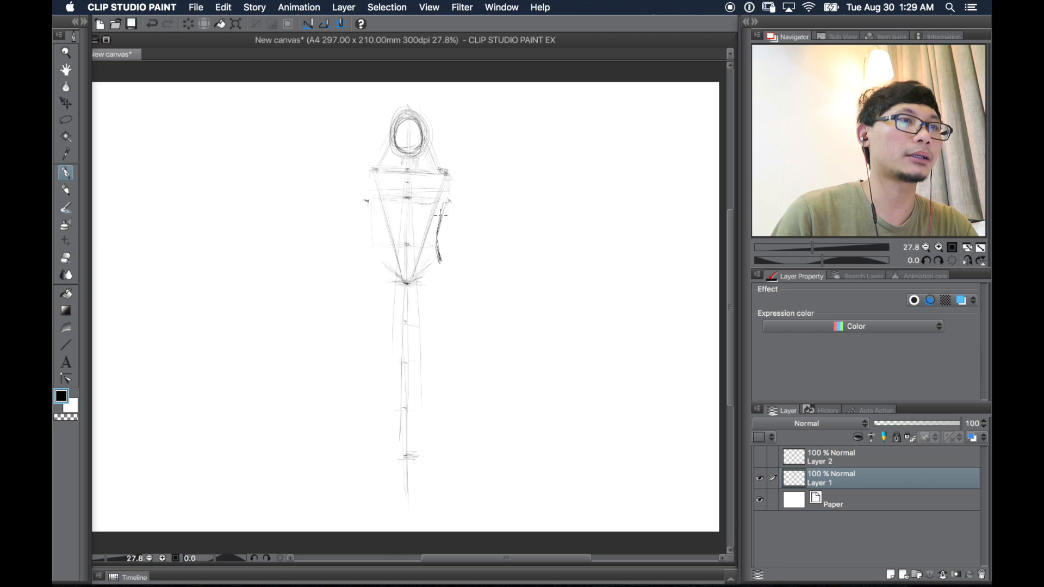
{"action": "left_click_drag", "start_coordinate": [367, 202], "coordinate": [380, 245]}
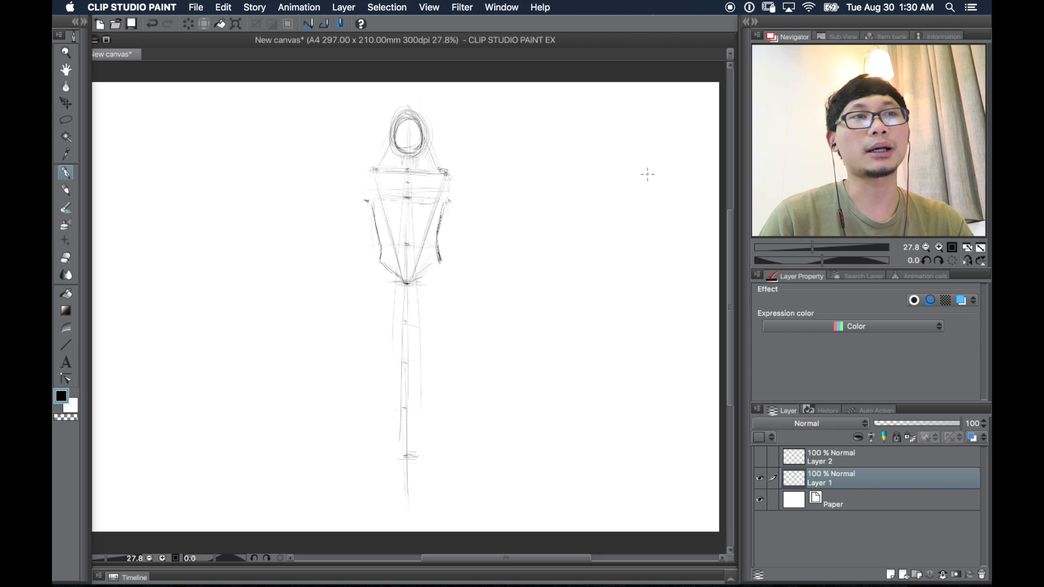
Draw a small stick figure in the empty area beside the main figure, with head, shoulders, spine, arms, hands, legs and feet
{"action": "mouse_move", "coordinate": [614, 118]}
{"action": "left_mouse_down"}
{"action": "mouse_move", "coordinate": [630, 141]}
{"action": "mouse_move", "coordinate": [611, 125]}
{"action": "mouse_move", "coordinate": [625, 132]}
{"action": "mouse_move", "coordinate": [623, 117]}
{"action": "mouse_move", "coordinate": [634, 137]}
{"action": "mouse_move", "coordinate": [625, 125]}
{"action": "mouse_move", "coordinate": [615, 221]}
{"action": "left_mouse_up"}
{"action": "left_click_drag", "start_coordinate": [618, 161], "coordinate": [612, 292]}
{"action": "left_click_drag", "start_coordinate": [616, 227], "coordinate": [636, 293]}
{"action": "mouse_move", "coordinate": [625, 157]}
{"action": "left_mouse_down"}
{"action": "mouse_move", "coordinate": [601, 160]}
{"action": "mouse_move", "coordinate": [604, 174]}
{"action": "mouse_move", "coordinate": [588, 189]}
{"action": "mouse_move", "coordinate": [634, 175]}
{"action": "mouse_move", "coordinate": [661, 229]}
{"action": "left_mouse_up"}
{"action": "left_click_drag", "start_coordinate": [599, 177], "coordinate": [583, 199]}
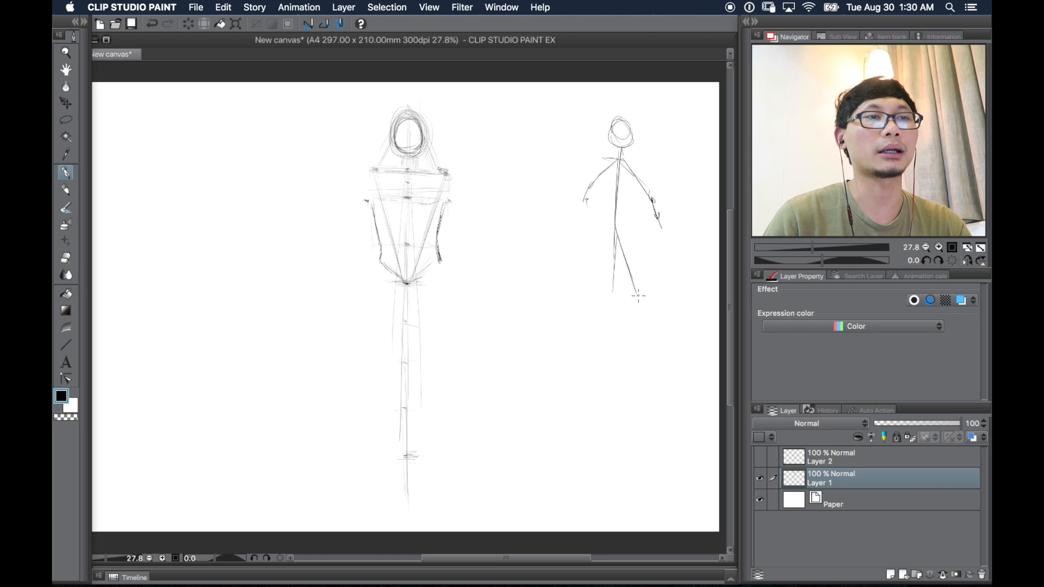
{"action": "mouse_move", "coordinate": [613, 257]}
{"action": "left_mouse_down"}
{"action": "mouse_move", "coordinate": [601, 300]}
{"action": "mouse_move", "coordinate": [640, 300]}
{"action": "left_mouse_up"}
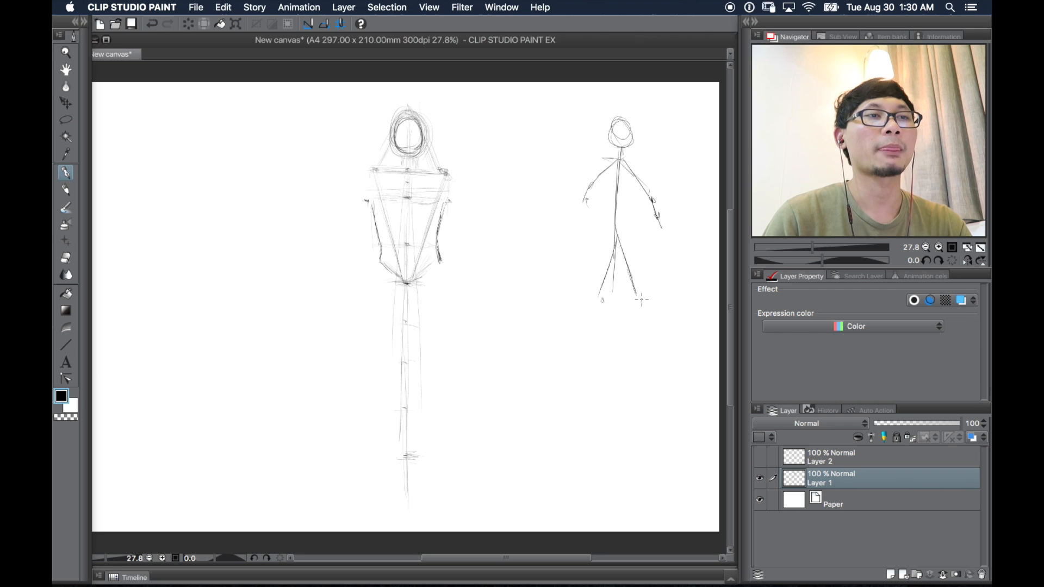
{"action": "mouse_move", "coordinate": [615, 131]}
{"action": "left_mouse_down"}
{"action": "mouse_move", "coordinate": [631, 122]}
{"action": "mouse_move", "coordinate": [626, 142]}
{"action": "left_mouse_up"}
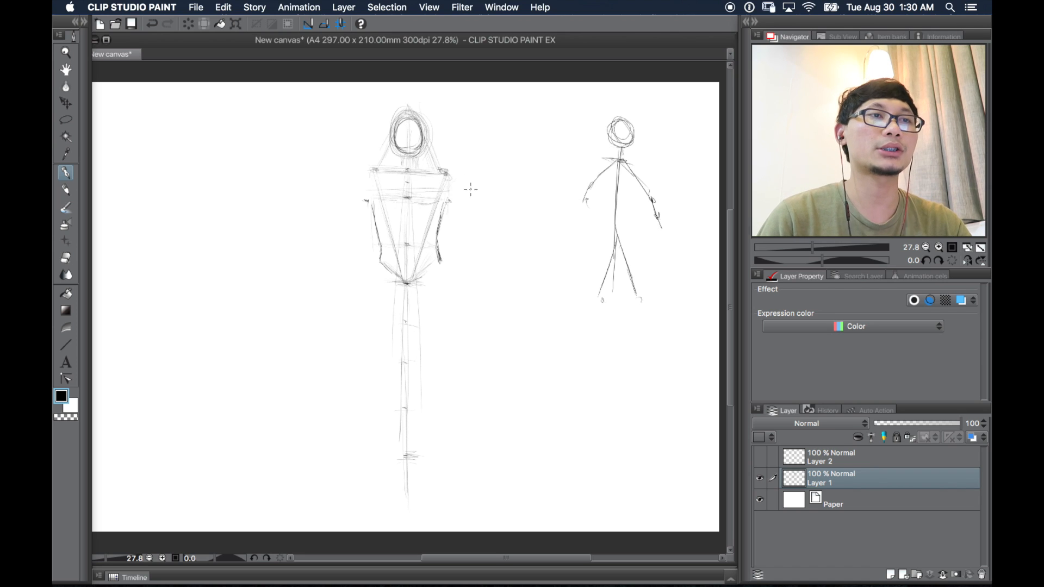
Sketch loose clothing around the small stick figure: jacket body, sleeves, waist line and wide trouser legs
{"action": "mouse_move", "coordinate": [628, 160]}
{"action": "left_mouse_down"}
{"action": "mouse_move", "coordinate": [646, 184]}
{"action": "mouse_move", "coordinate": [623, 173]}
{"action": "mouse_move", "coordinate": [632, 185]}
{"action": "mouse_move", "coordinate": [654, 195]}
{"action": "mouse_move", "coordinate": [642, 195]}
{"action": "mouse_move", "coordinate": [648, 222]}
{"action": "mouse_move", "coordinate": [652, 196]}
{"action": "mouse_move", "coordinate": [651, 228]}
{"action": "left_mouse_up"}
{"action": "mouse_move", "coordinate": [617, 158]}
{"action": "left_mouse_down"}
{"action": "mouse_move", "coordinate": [594, 177]}
{"action": "mouse_move", "coordinate": [609, 187]}
{"action": "mouse_move", "coordinate": [587, 193]}
{"action": "mouse_move", "coordinate": [581, 215]}
{"action": "mouse_move", "coordinate": [594, 215]}
{"action": "mouse_move", "coordinate": [608, 180]}
{"action": "left_mouse_up"}
{"action": "mouse_move", "coordinate": [611, 187]}
{"action": "left_mouse_down"}
{"action": "mouse_move", "coordinate": [598, 204]}
{"action": "mouse_move", "coordinate": [623, 199]}
{"action": "left_mouse_up"}
{"action": "left_click_drag", "start_coordinate": [625, 178], "coordinate": [626, 196]}
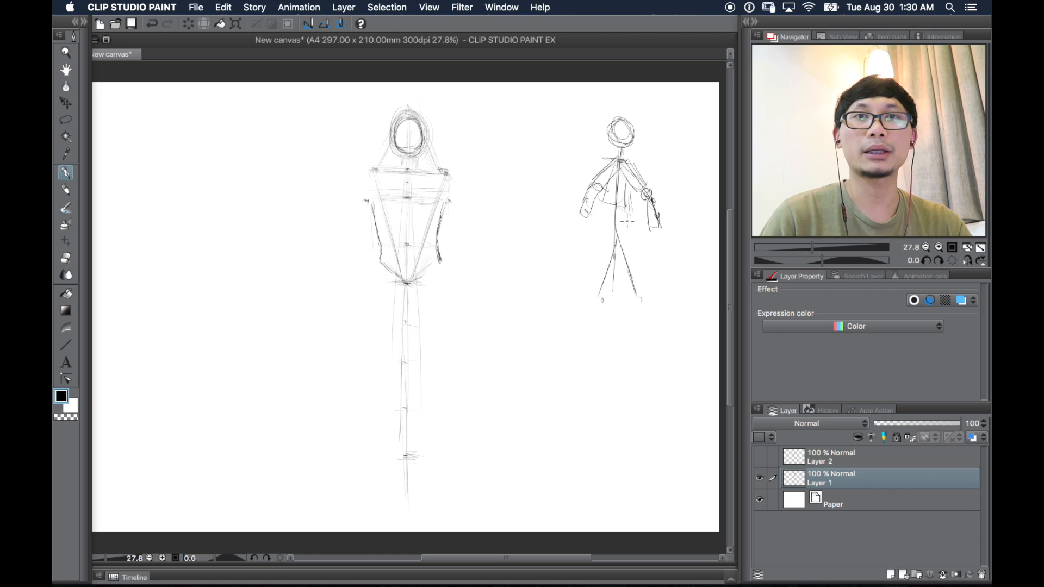
{"action": "left_click_drag", "start_coordinate": [601, 236], "coordinate": [626, 237]}
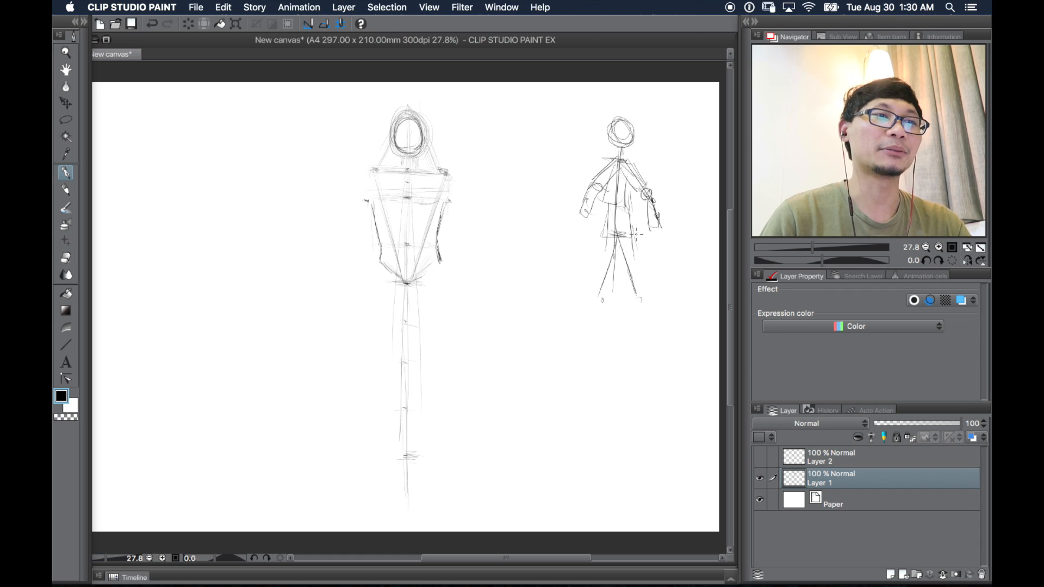
{"action": "left_click_drag", "start_coordinate": [641, 300], "coordinate": [634, 290]}
{"action": "mouse_move", "coordinate": [602, 240]}
{"action": "left_mouse_down"}
{"action": "mouse_move", "coordinate": [579, 296]}
{"action": "mouse_move", "coordinate": [600, 300]}
{"action": "left_mouse_up"}
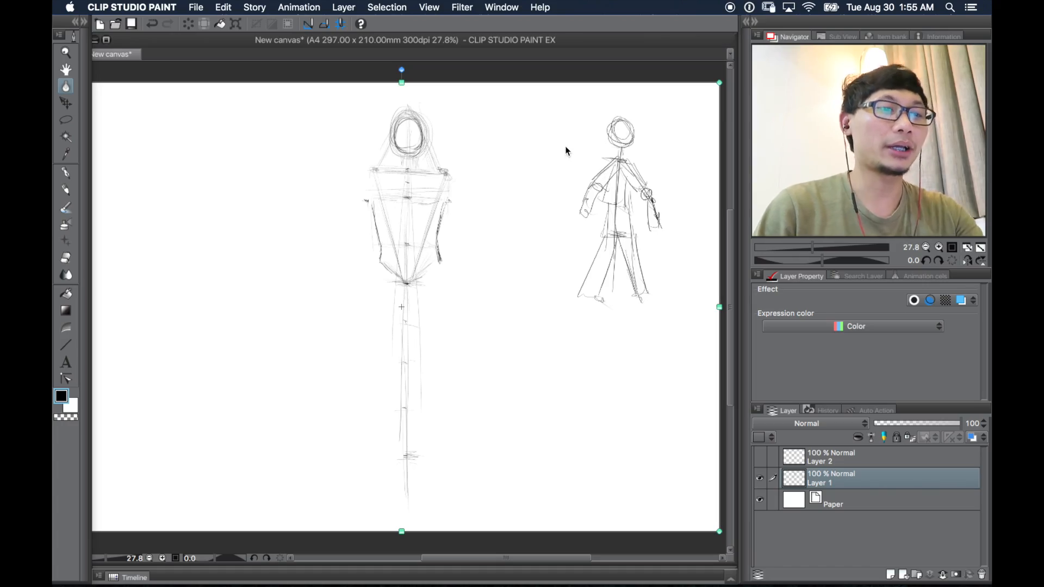
Lasso the small stick figure beside the main figure, delete it from Layer 1 and clear the selection
{"action": "key", "text": "Return"}
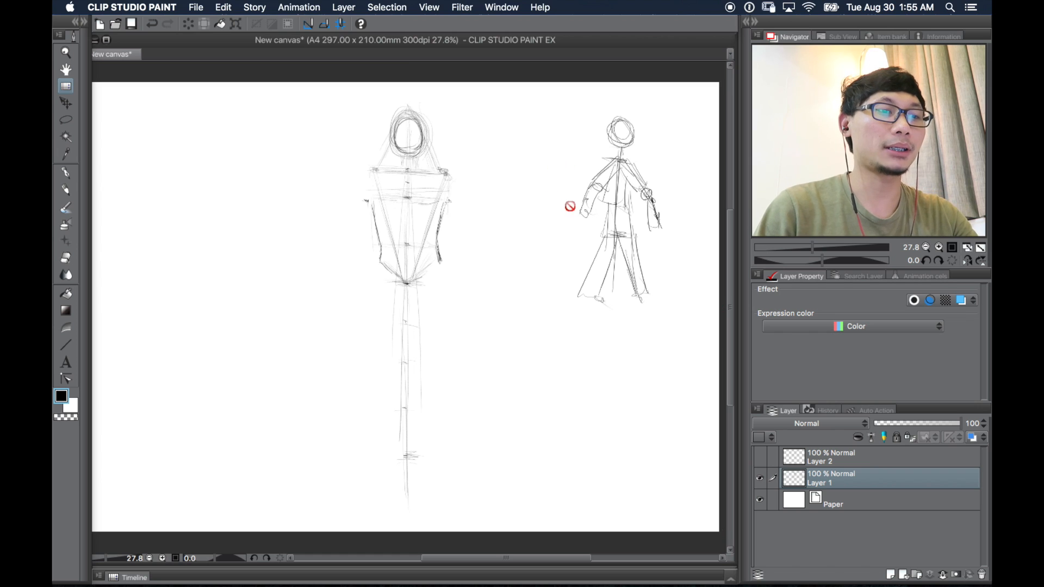
{"action": "key", "text": "k"}
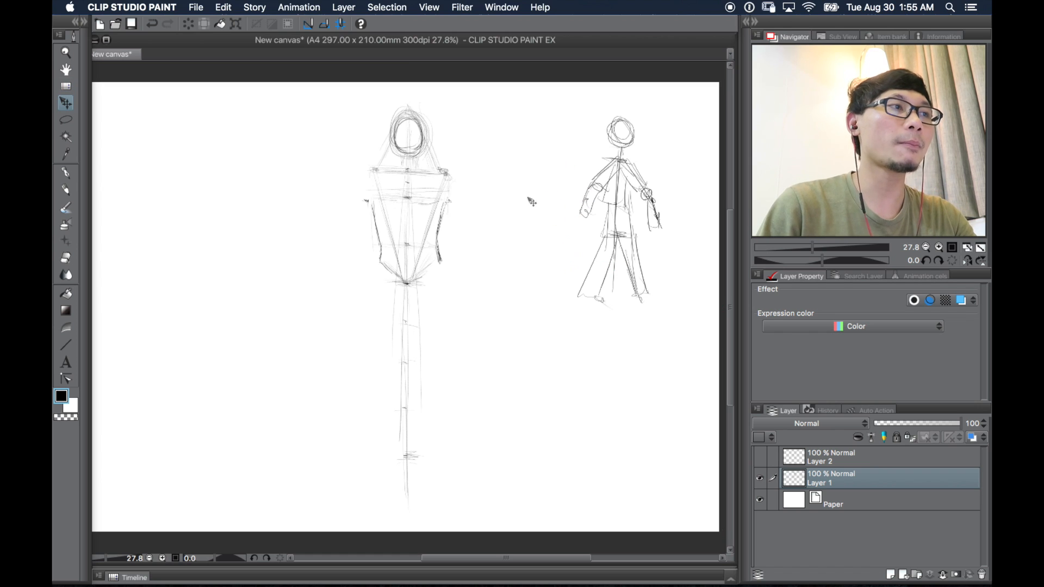
{"action": "key", "text": "p"}
{"action": "left_click", "coordinate": [67, 123]}
{"action": "mouse_move", "coordinate": [592, 109]}
{"action": "left_mouse_down"}
{"action": "mouse_move", "coordinate": [548, 197]}
{"action": "mouse_move", "coordinate": [668, 330]}
{"action": "mouse_move", "coordinate": [680, 121]}
{"action": "left_mouse_up"}
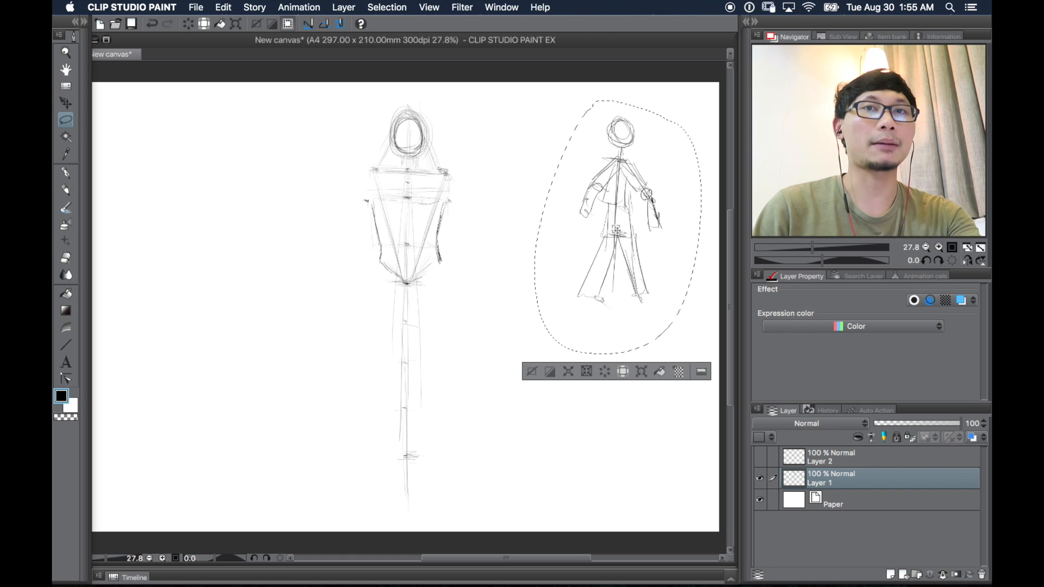
{"action": "key", "text": "Delete"}
{"action": "key", "text": "super+d"}
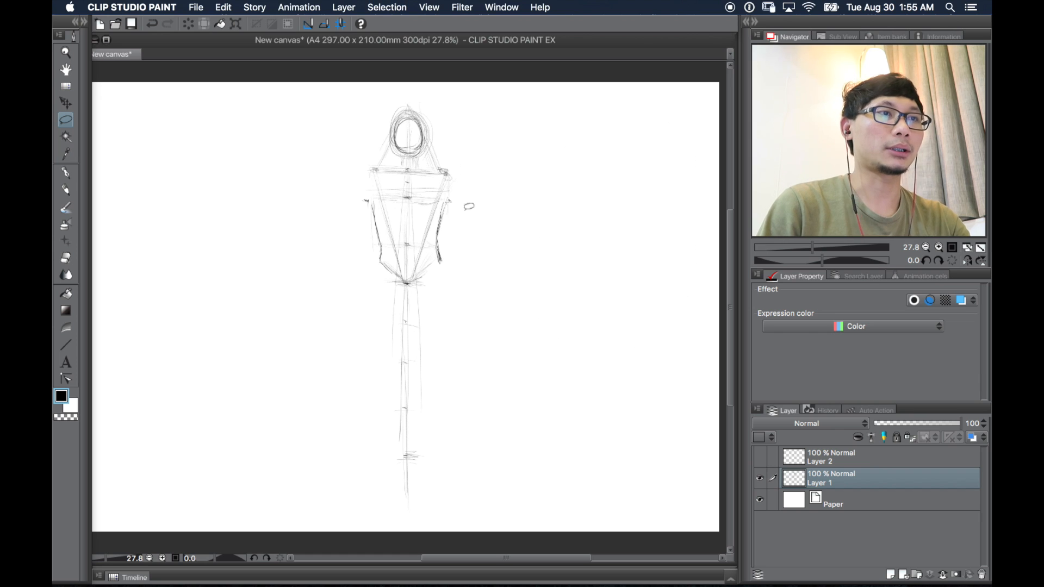
With the Pencil tool, draw a horizontal knee guideline across the figure's centre line, midway between crotch and feet
{"action": "key", "text": "p"}
{"action": "key", "text": "p"}
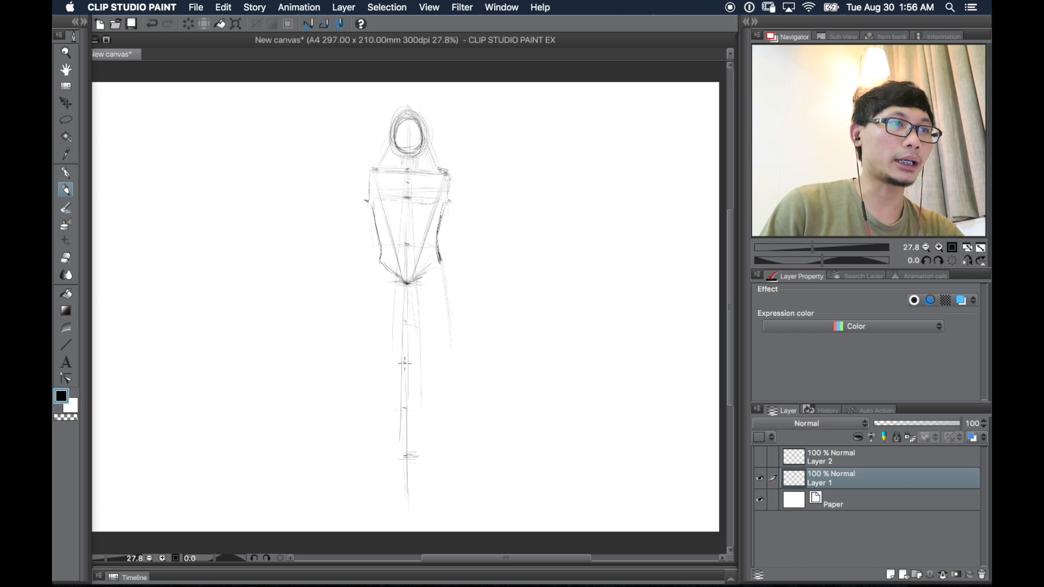
{"action": "mouse_move", "coordinate": [401, 362]}
{"action": "left_mouse_down"}
{"action": "mouse_move", "coordinate": [457, 361]}
{"action": "mouse_move", "coordinate": [353, 359]}
{"action": "mouse_move", "coordinate": [470, 362]}
{"action": "mouse_move", "coordinate": [443, 358]}
{"action": "left_mouse_up"}
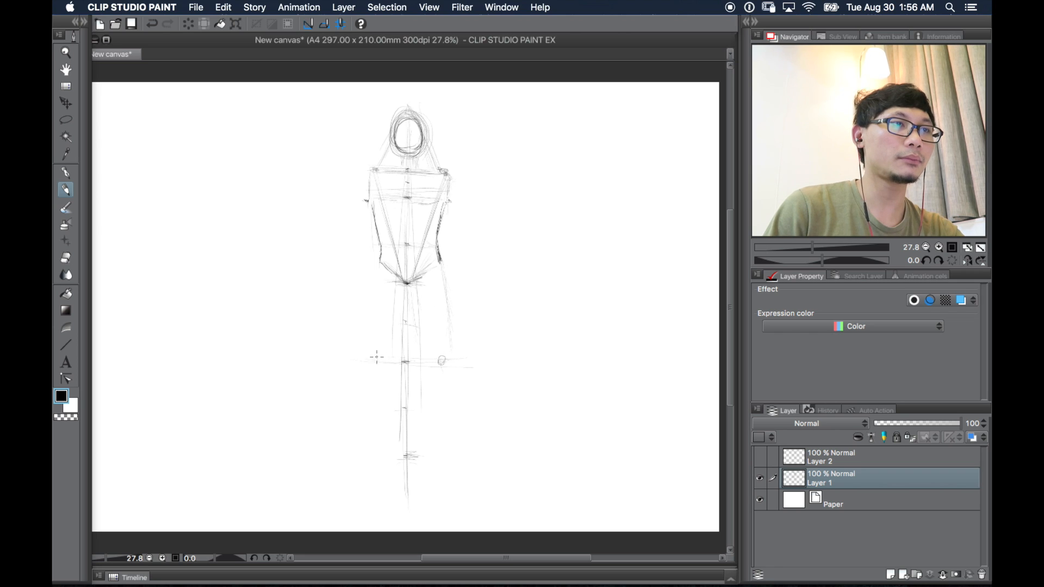
Try marking the knees on the guideline and outlining one leg from hip to ankle on the canvas's right half
{"action": "left_click_drag", "start_coordinate": [379, 358], "coordinate": [378, 359]}
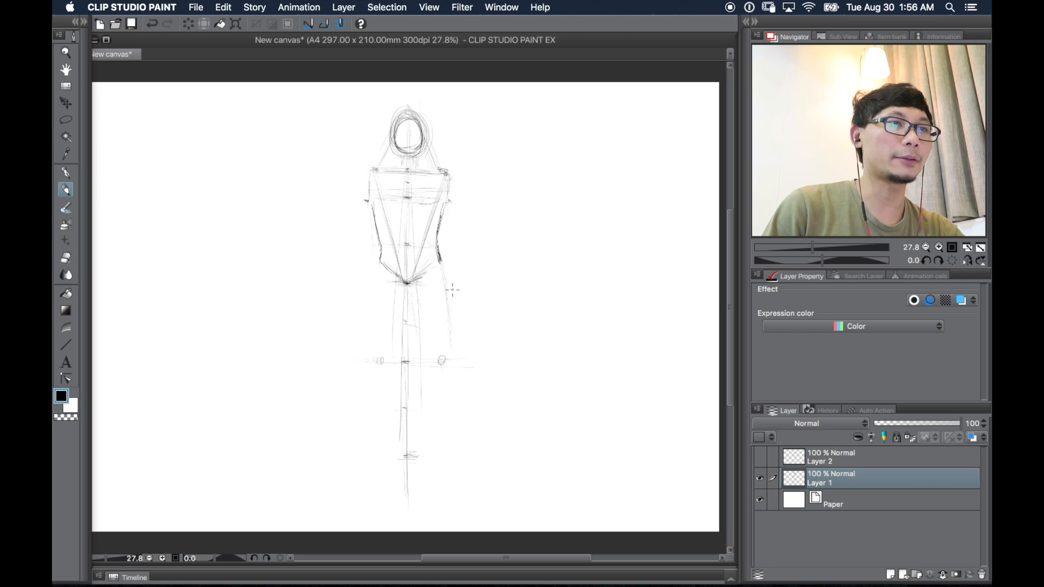
{"action": "mouse_move", "coordinate": [444, 274]}
{"action": "left_mouse_down"}
{"action": "mouse_move", "coordinate": [451, 354]}
{"action": "mouse_move", "coordinate": [450, 309]}
{"action": "mouse_move", "coordinate": [451, 340]}
{"action": "left_mouse_up"}
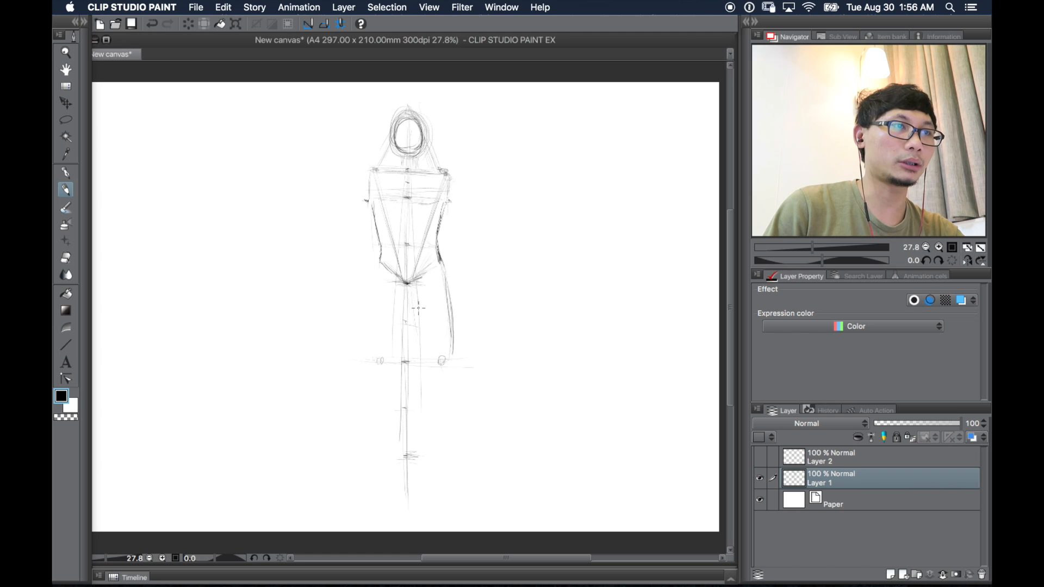
{"action": "left_click_drag", "start_coordinate": [416, 310], "coordinate": [435, 361]}
{"action": "left_click_drag", "start_coordinate": [420, 321], "coordinate": [436, 359]}
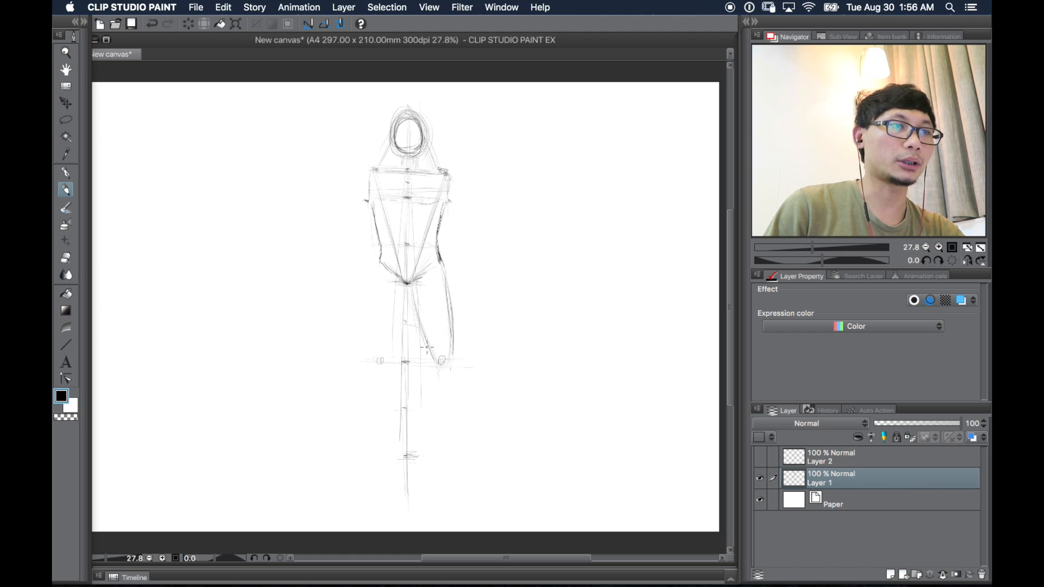
{"action": "left_click_drag", "start_coordinate": [440, 384], "coordinate": [436, 468]}
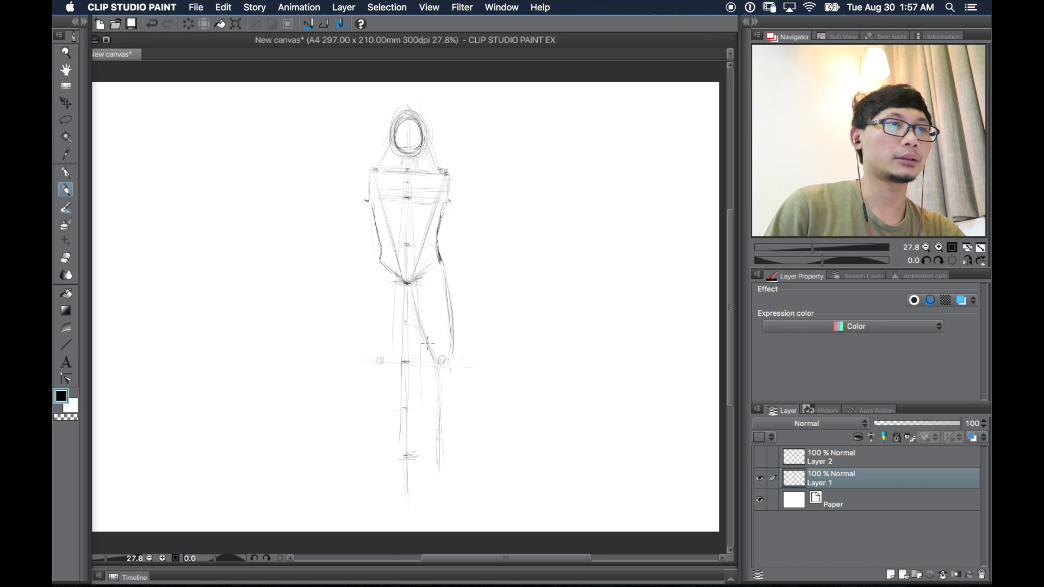
Undo the leg outline and knee marks, keeping the knee guideline
{"action": "key", "text": "super+z"}
{"action": "key", "text": "super+z"}
{"action": "key", "text": "super+z"}
{"action": "key", "text": "super+z"}
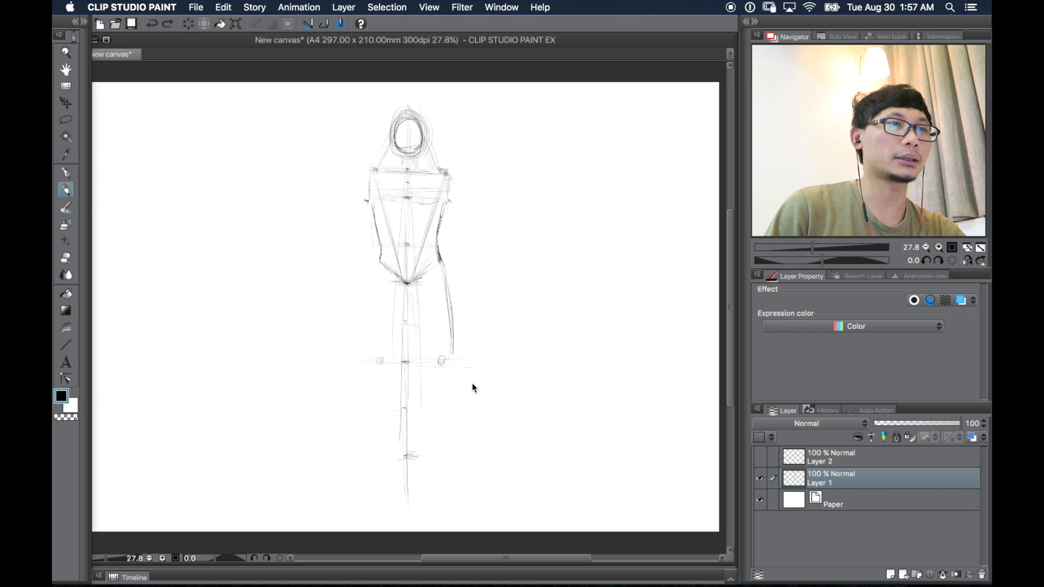
{"action": "key", "text": "super+z"}
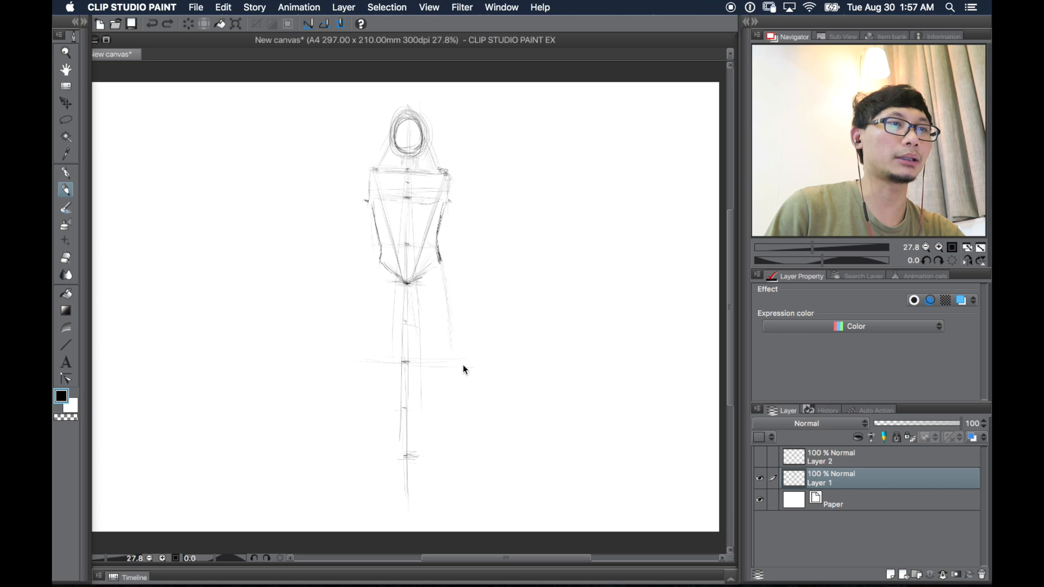
Try a fuller version of the same leg, with curved thigh, lower leg contours and a triangular foot
{"action": "left_click_drag", "start_coordinate": [439, 264], "coordinate": [439, 270]}
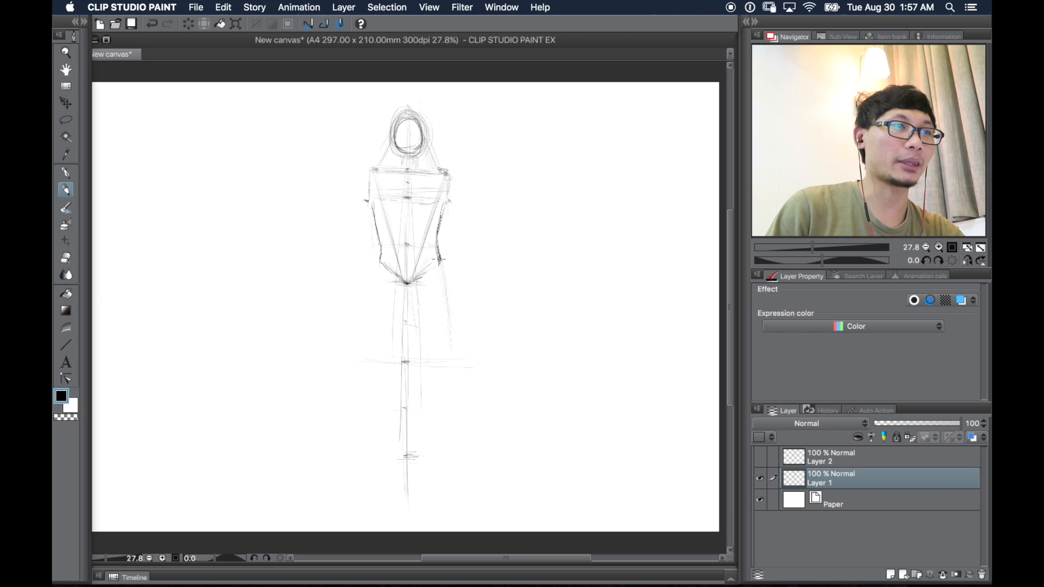
{"action": "left_click_drag", "start_coordinate": [444, 263], "coordinate": [448, 368]}
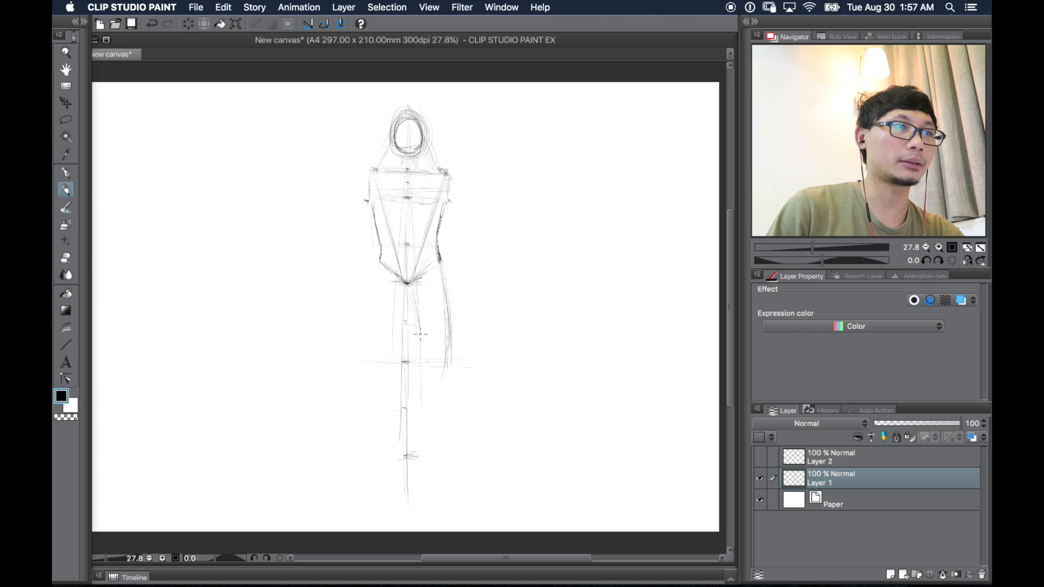
{"action": "mouse_move", "coordinate": [430, 371]}
{"action": "left_mouse_down"}
{"action": "mouse_move", "coordinate": [436, 384]}
{"action": "mouse_move", "coordinate": [439, 375]}
{"action": "mouse_move", "coordinate": [431, 466]}
{"action": "left_mouse_up"}
{"action": "mouse_move", "coordinate": [428, 398]}
{"action": "left_mouse_down"}
{"action": "mouse_move", "coordinate": [430, 468]}
{"action": "mouse_move", "coordinate": [430, 452]}
{"action": "mouse_move", "coordinate": [443, 460]}
{"action": "left_mouse_up"}
{"action": "left_click_drag", "start_coordinate": [449, 355], "coordinate": [444, 469]}
{"action": "left_click_drag", "start_coordinate": [449, 391], "coordinate": [445, 475]}
{"action": "left_click_drag", "start_coordinate": [444, 427], "coordinate": [437, 458]}
{"action": "left_click_drag", "start_coordinate": [432, 396], "coordinate": [438, 459]}
{"action": "left_click_drag", "start_coordinate": [427, 360], "coordinate": [435, 458]}
{"action": "mouse_move", "coordinate": [443, 420]}
{"action": "left_mouse_down"}
{"action": "mouse_move", "coordinate": [433, 465]}
{"action": "mouse_move", "coordinate": [440, 478]}
{"action": "mouse_move", "coordinate": [439, 457]}
{"action": "mouse_move", "coordinate": [449, 498]}
{"action": "left_mouse_up"}
{"action": "left_click_drag", "start_coordinate": [429, 496], "coordinate": [452, 497]}
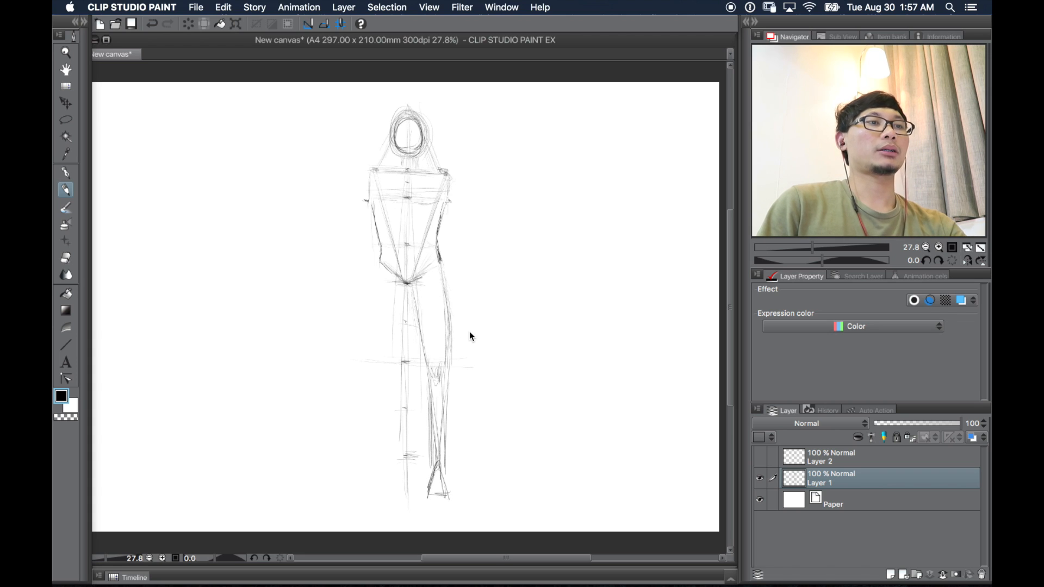
Undo the second leg attempt's strokes back to the knee guideline
{"action": "key", "text": "super+z"}
{"action": "key", "text": "super+z"}
{"action": "key", "text": "super+z"}
{"action": "key", "text": "super+z"}
{"action": "key", "text": "super+z"}
{"action": "key", "text": "super+z"}
{"action": "key", "text": "super+z"}
{"action": "key", "text": "super+z"}
{"action": "key", "text": "super+z"}
{"action": "key", "text": "super+z"}
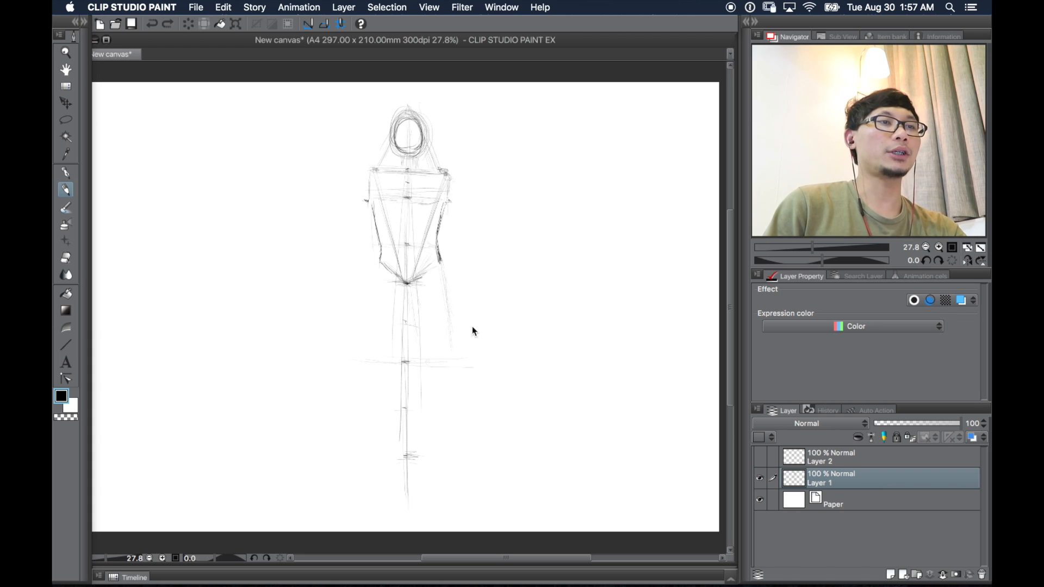
Sketch a slimmer leg on the canvas's right half, from hip through knee to ankle, ending in a wedge-shaped foot
{"action": "left_click_drag", "start_coordinate": [434, 258], "coordinate": [442, 363]}
{"action": "mouse_move", "coordinate": [415, 310]}
{"action": "left_mouse_down"}
{"action": "mouse_move", "coordinate": [413, 287]}
{"action": "mouse_move", "coordinate": [426, 363]}
{"action": "mouse_move", "coordinate": [440, 368]}
{"action": "mouse_move", "coordinate": [419, 343]}
{"action": "mouse_move", "coordinate": [432, 364]}
{"action": "mouse_move", "coordinate": [432, 425]}
{"action": "left_mouse_up"}
{"action": "left_click_drag", "start_coordinate": [426, 384], "coordinate": [433, 457]}
{"action": "left_click_drag", "start_coordinate": [442, 368], "coordinate": [438, 461]}
{"action": "left_click_drag", "start_coordinate": [440, 389], "coordinate": [437, 463]}
{"action": "mouse_move", "coordinate": [435, 367]}
{"action": "left_mouse_down"}
{"action": "mouse_move", "coordinate": [423, 433]}
{"action": "mouse_move", "coordinate": [438, 452]}
{"action": "left_mouse_up"}
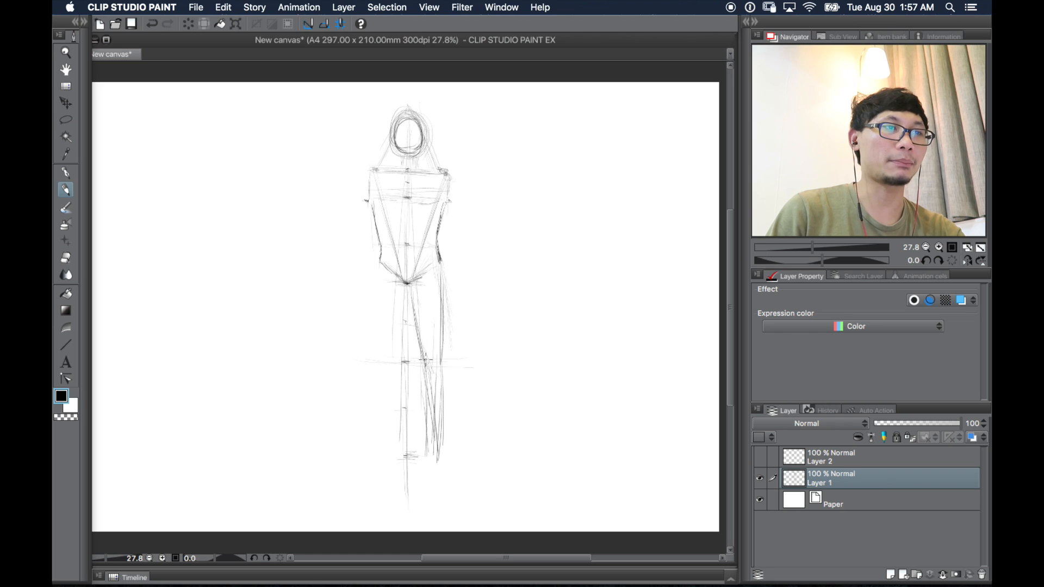
{"action": "left_click_drag", "start_coordinate": [427, 405], "coordinate": [435, 453]}
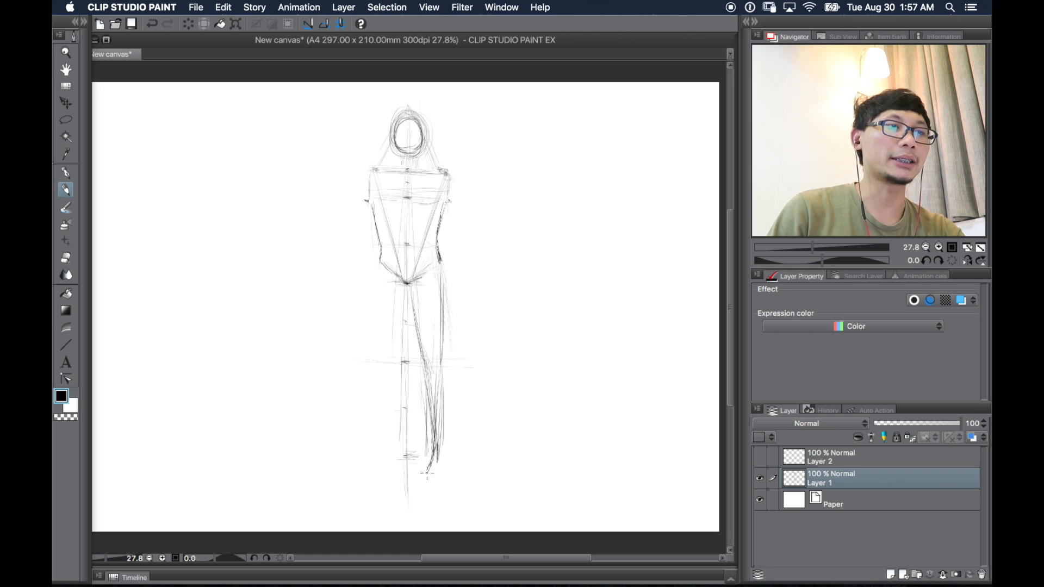
{"action": "mouse_move", "coordinate": [424, 478]}
{"action": "left_mouse_down"}
{"action": "mouse_move", "coordinate": [446, 478]}
{"action": "mouse_move", "coordinate": [439, 454]}
{"action": "mouse_move", "coordinate": [445, 481]}
{"action": "left_mouse_up"}
{"action": "left_click_drag", "start_coordinate": [443, 443], "coordinate": [451, 470]}
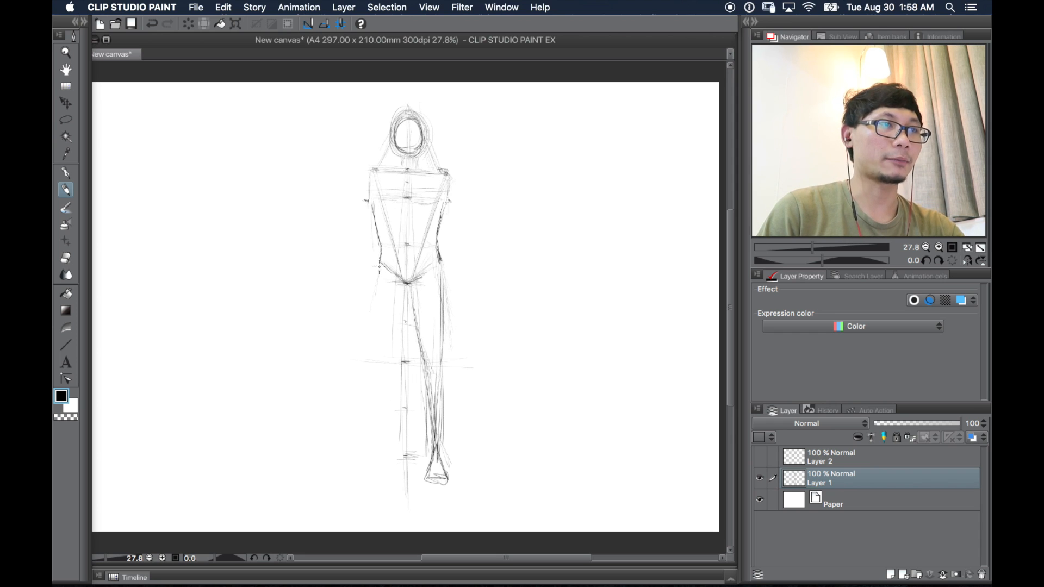
Sketch the opposite thigh's outer and inner contours down to the knee guideline and mark both knees
{"action": "left_click_drag", "start_coordinate": [375, 309], "coordinate": [374, 361]}
{"action": "left_click_drag", "start_coordinate": [373, 318], "coordinate": [371, 374]}
{"action": "left_click_drag", "start_coordinate": [405, 295], "coordinate": [380, 376]}
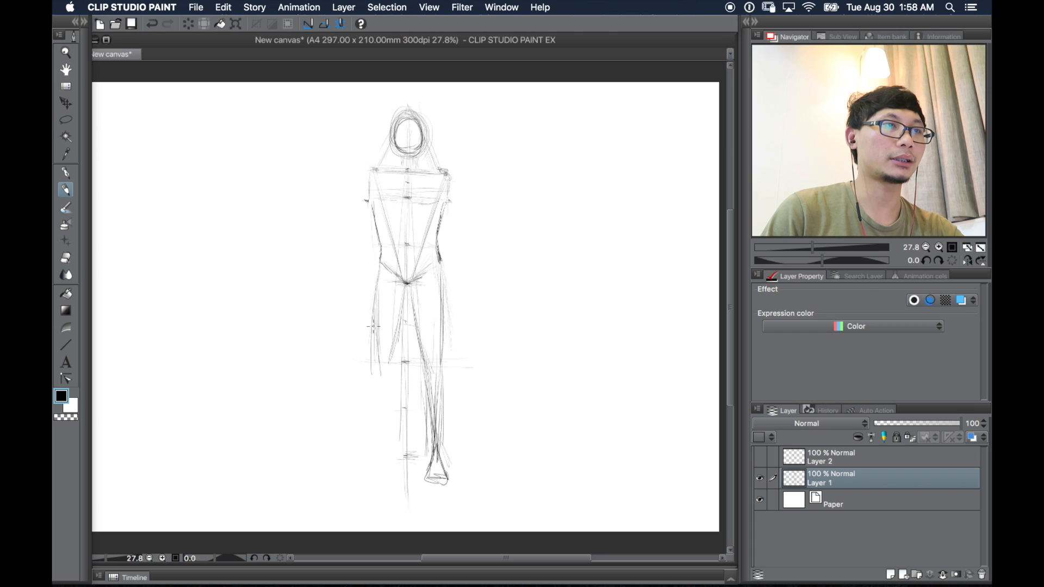
{"action": "mouse_move", "coordinate": [379, 284]}
{"action": "left_mouse_down"}
{"action": "mouse_move", "coordinate": [385, 370]}
{"action": "mouse_move", "coordinate": [408, 357]}
{"action": "mouse_move", "coordinate": [428, 367]}
{"action": "left_mouse_up"}
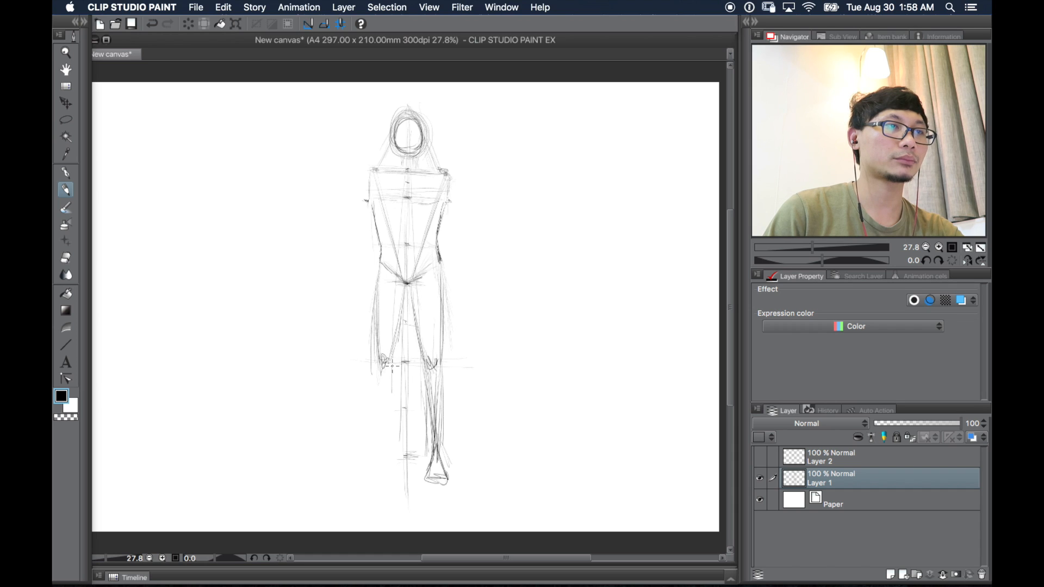
Draw the second leg's shin and calf lines from the knee to the ankle and add its wedge-shaped foot
{"action": "mouse_move", "coordinate": [387, 371]}
{"action": "left_mouse_down"}
{"action": "mouse_move", "coordinate": [385, 458]}
{"action": "mouse_move", "coordinate": [381, 435]}
{"action": "left_mouse_up"}
{"action": "left_click_drag", "start_coordinate": [377, 348], "coordinate": [378, 451]}
{"action": "left_click_drag", "start_coordinate": [376, 380], "coordinate": [382, 472]}
{"action": "mouse_move", "coordinate": [390, 407]}
{"action": "left_mouse_down"}
{"action": "mouse_move", "coordinate": [390, 471]}
{"action": "mouse_move", "coordinate": [376, 461]}
{"action": "mouse_move", "coordinate": [430, 458]}
{"action": "mouse_move", "coordinate": [399, 486]}
{"action": "left_mouse_up"}
{"action": "mouse_move", "coordinate": [384, 449]}
{"action": "left_mouse_down"}
{"action": "mouse_move", "coordinate": [375, 478]}
{"action": "mouse_move", "coordinate": [397, 481]}
{"action": "left_mouse_up"}
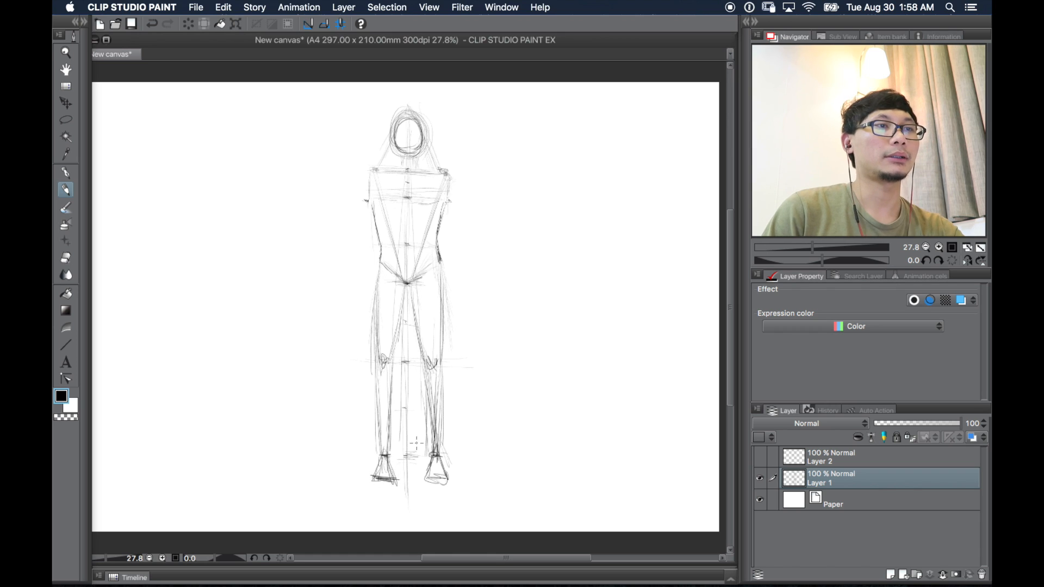
Reinforce both legs with extra strokes along the inner thighs, from crotch to knees, and down the lower legs
{"action": "left_click_drag", "start_coordinate": [396, 325], "coordinate": [389, 355]}
{"action": "left_click_drag", "start_coordinate": [405, 293], "coordinate": [385, 390]}
{"action": "mouse_move", "coordinate": [408, 288]}
{"action": "left_mouse_down"}
{"action": "mouse_move", "coordinate": [428, 371]}
{"action": "mouse_move", "coordinate": [427, 456]}
{"action": "left_mouse_up"}
{"action": "left_click_drag", "start_coordinate": [441, 368], "coordinate": [439, 429]}
{"action": "left_click_drag", "start_coordinate": [396, 369], "coordinate": [395, 446]}
{"action": "mouse_move", "coordinate": [374, 359]}
{"action": "left_mouse_down"}
{"action": "mouse_move", "coordinate": [377, 448]}
{"action": "mouse_move", "coordinate": [372, 430]}
{"action": "left_mouse_up"}
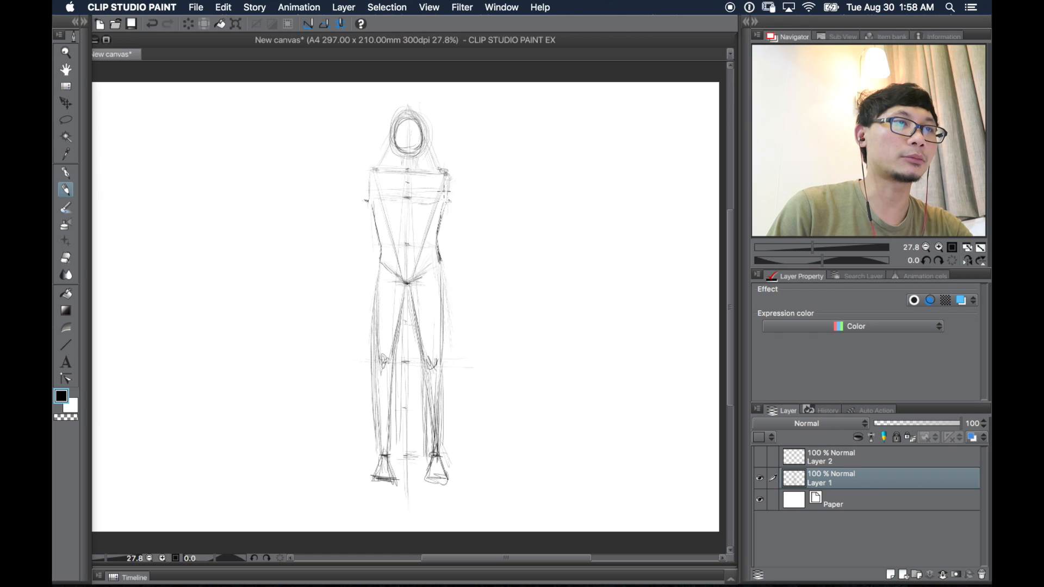
Sketch the arm on the canvas's right half, with rounded shoulder, elbow mark at waist level, forearm, wrist circle and hand
{"action": "left_click_drag", "start_coordinate": [448, 175], "coordinate": [457, 212]}
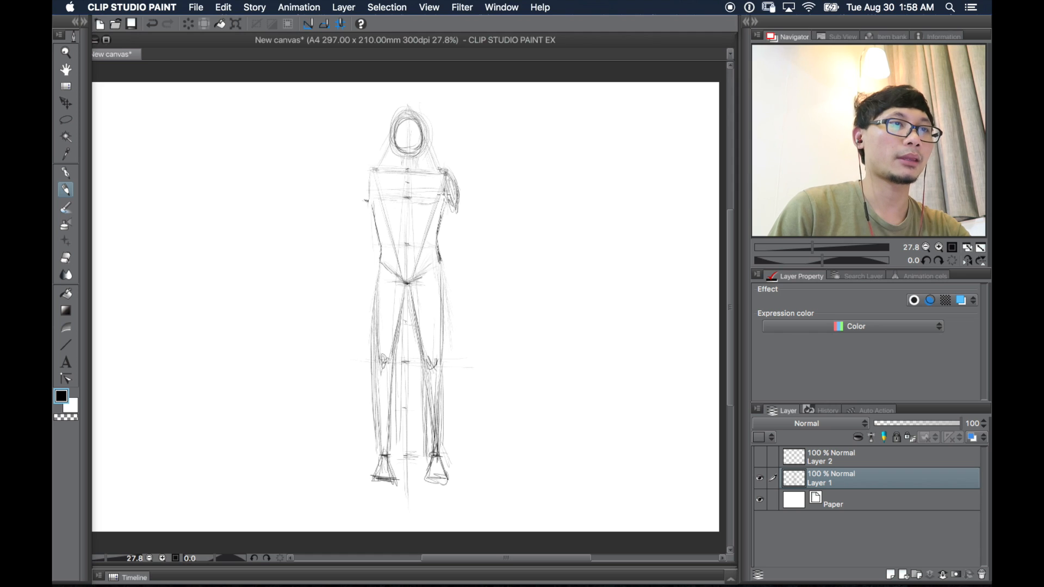
{"action": "left_click_drag", "start_coordinate": [444, 209], "coordinate": [449, 300]}
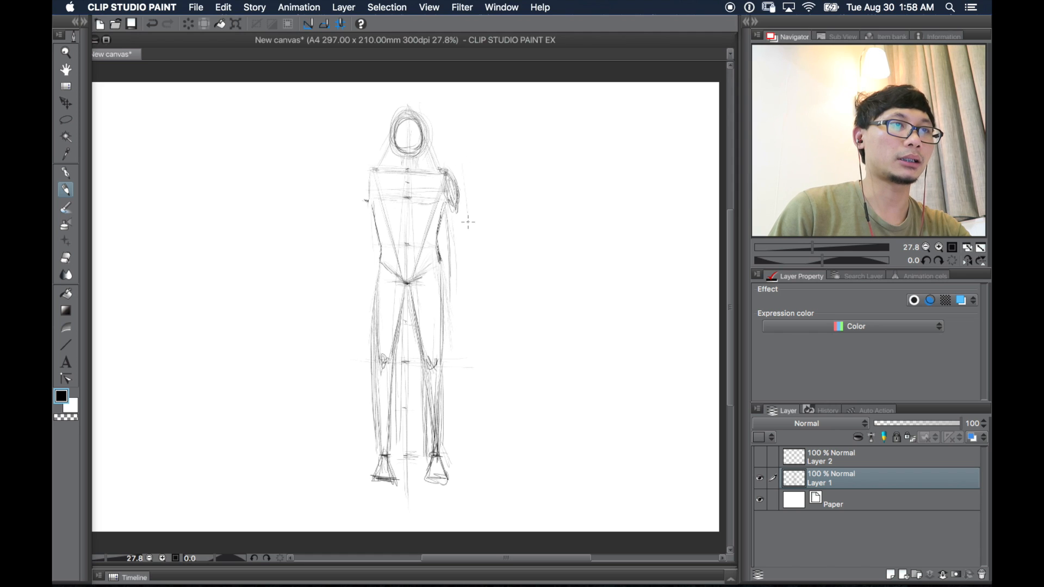
{"action": "left_click_drag", "start_coordinate": [458, 196], "coordinate": [456, 290]}
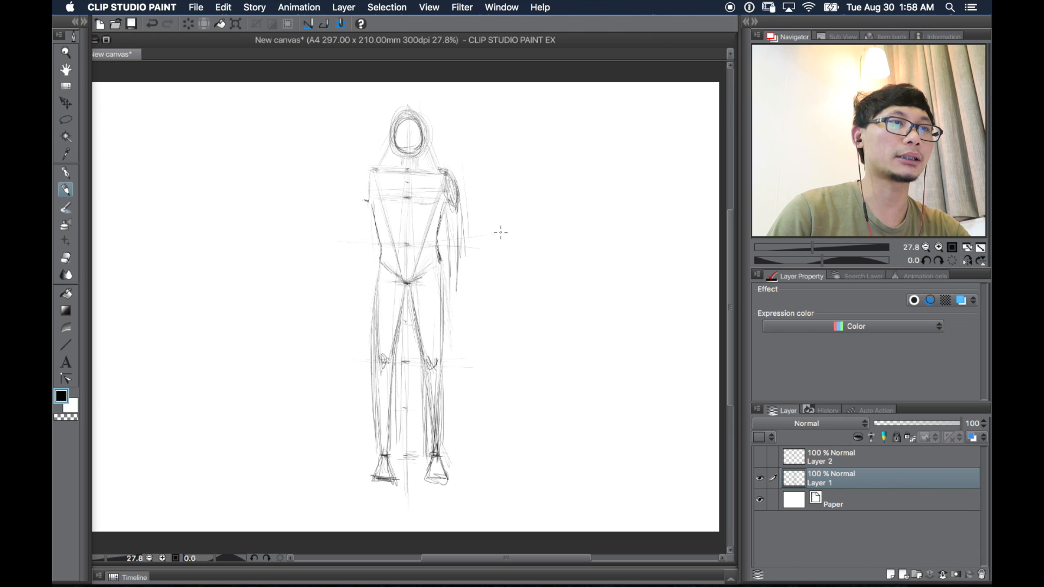
{"action": "mouse_move", "coordinate": [459, 218]}
{"action": "left_mouse_down"}
{"action": "mouse_move", "coordinate": [462, 253]}
{"action": "mouse_move", "coordinate": [451, 250]}
{"action": "mouse_move", "coordinate": [462, 252]}
{"action": "mouse_move", "coordinate": [462, 321]}
{"action": "left_mouse_up"}
{"action": "mouse_move", "coordinate": [452, 266]}
{"action": "left_mouse_down"}
{"action": "mouse_move", "coordinate": [456, 315]}
{"action": "mouse_move", "coordinate": [451, 303]}
{"action": "left_mouse_up"}
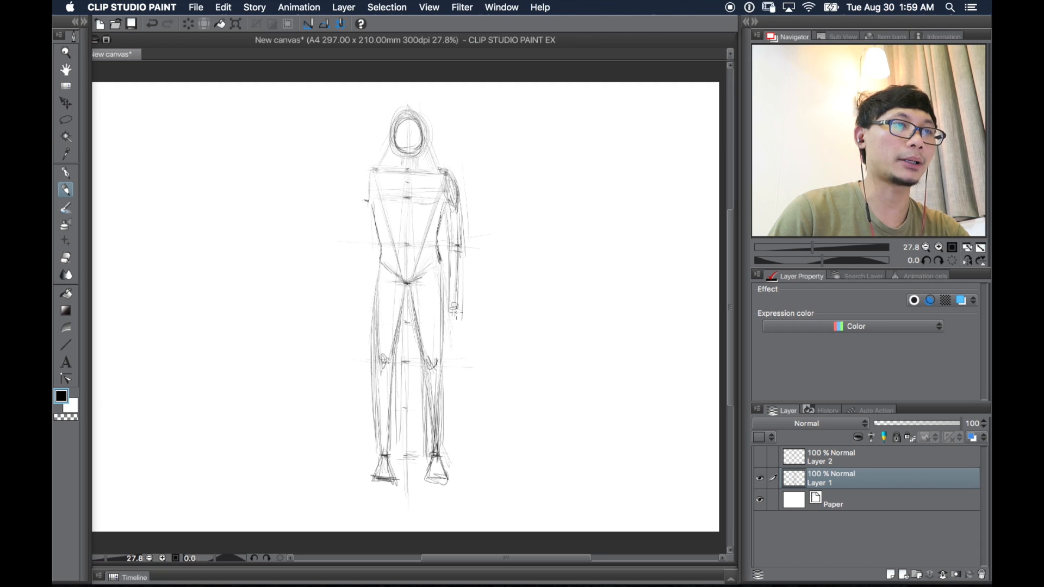
{"action": "left_click_drag", "start_coordinate": [452, 314], "coordinate": [457, 304]}
{"action": "mouse_move", "coordinate": [462, 254]}
{"action": "left_mouse_down"}
{"action": "mouse_move", "coordinate": [464, 318]}
{"action": "mouse_move", "coordinate": [448, 343]}
{"action": "mouse_move", "coordinate": [456, 338]}
{"action": "left_mouse_up"}
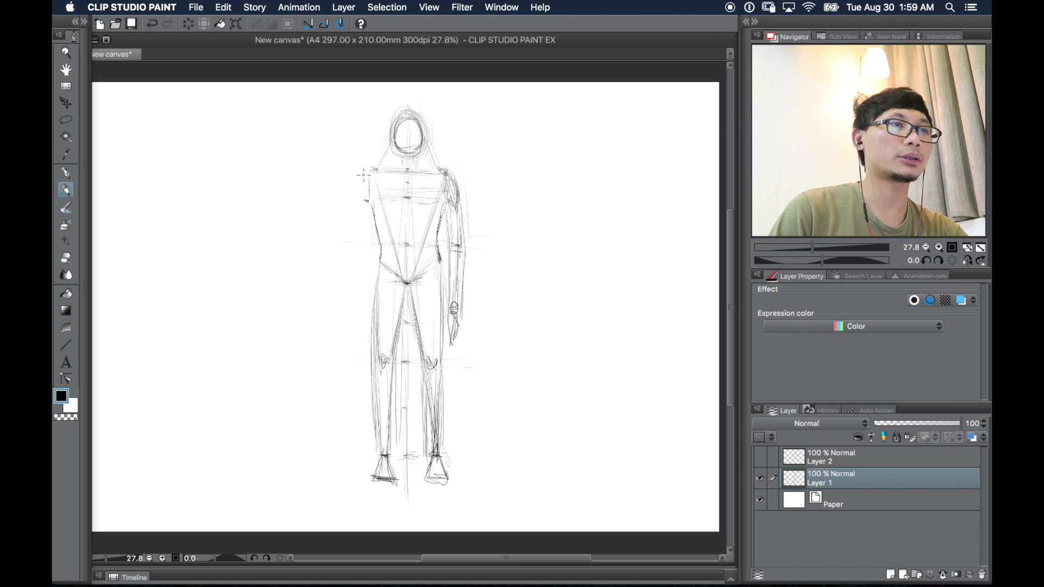
Sketch the opposite arm to match, from the shoulder through an elbow mark at waist level to the hand
{"action": "mouse_move", "coordinate": [362, 179]}
{"action": "left_mouse_down"}
{"action": "mouse_move", "coordinate": [359, 220]}
{"action": "mouse_move", "coordinate": [376, 194]}
{"action": "mouse_move", "coordinate": [361, 253]}
{"action": "left_mouse_up"}
{"action": "mouse_move", "coordinate": [370, 215]}
{"action": "left_mouse_down"}
{"action": "mouse_move", "coordinate": [368, 252]}
{"action": "mouse_move", "coordinate": [354, 255]}
{"action": "mouse_move", "coordinate": [365, 333]}
{"action": "left_mouse_up"}
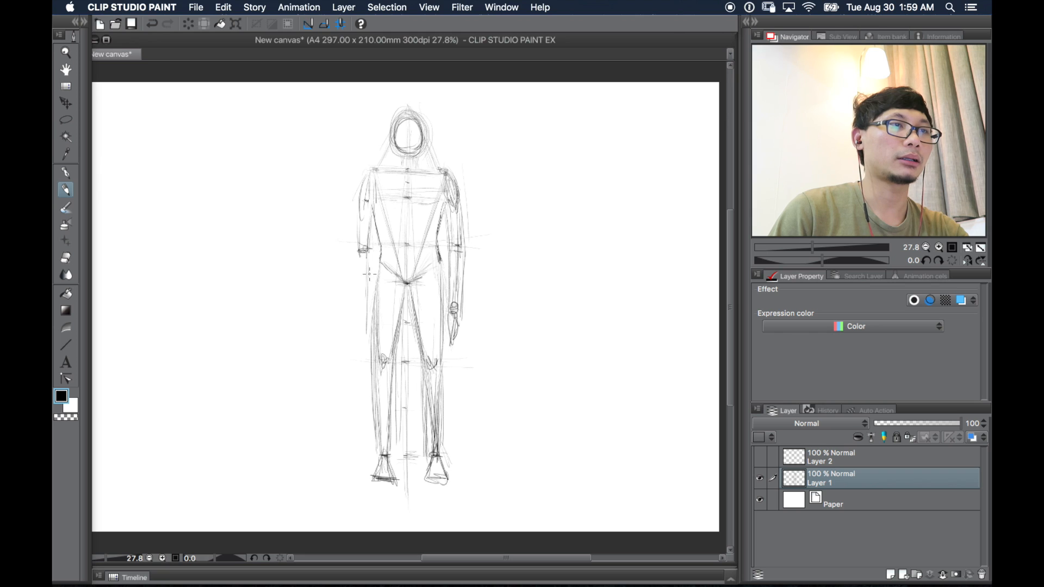
{"action": "left_click_drag", "start_coordinate": [355, 254], "coordinate": [367, 329]}
{"action": "left_click_drag", "start_coordinate": [359, 288], "coordinate": [364, 351]}
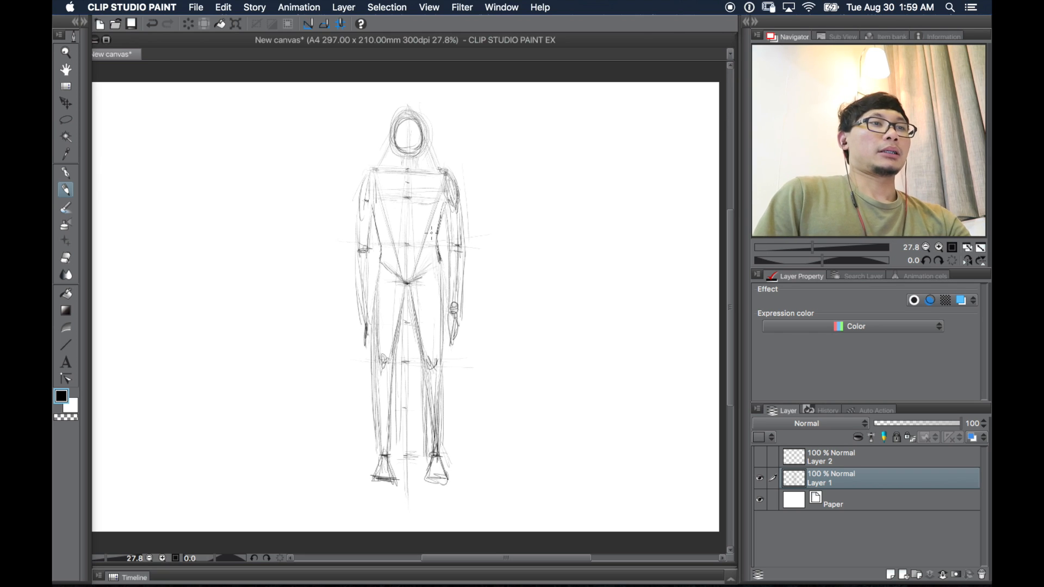
Refine the torso's side contours at the waist and draw the sloping neck-to-shoulder lines
{"action": "left_click_drag", "start_coordinate": [437, 238], "coordinate": [439, 257]}
{"action": "left_click_drag", "start_coordinate": [373, 212], "coordinate": [382, 257]}
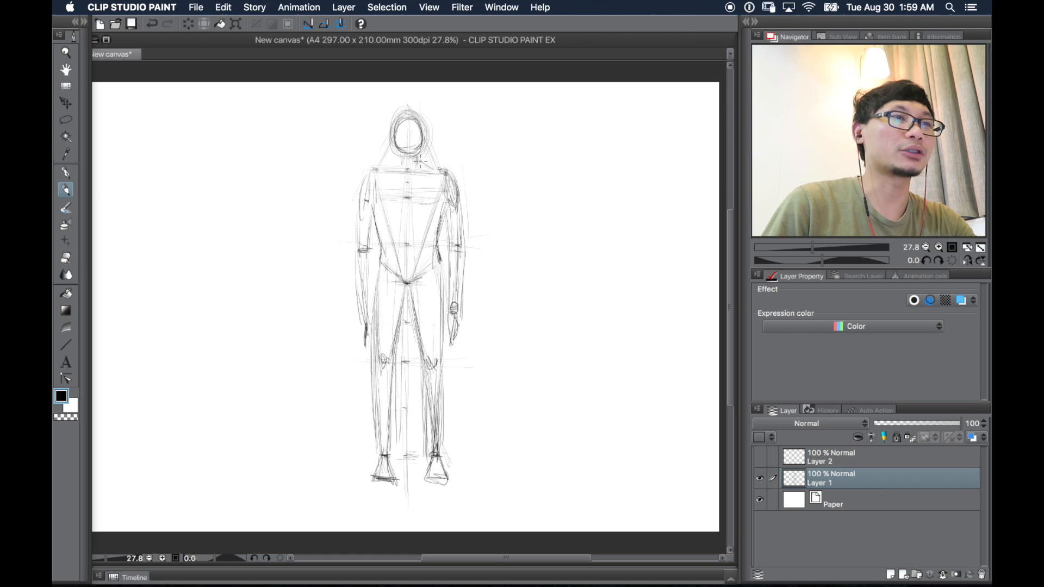
{"action": "left_click_drag", "start_coordinate": [424, 162], "coordinate": [441, 172]}
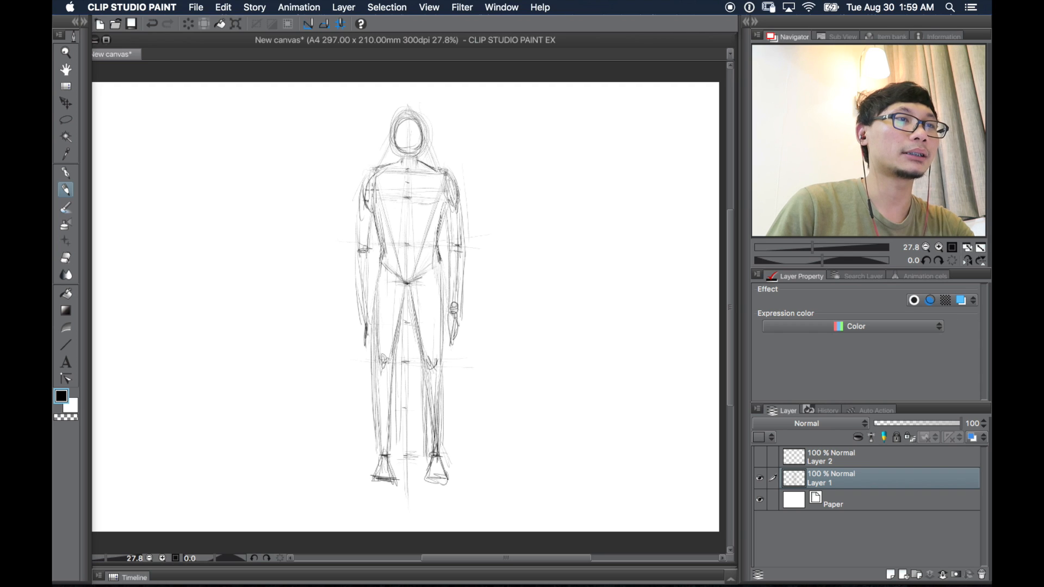
Reinforce the outer and inner contours of the arm on the canvas's left half, from below the shoulder through the elbow to the wrist
{"action": "left_click_drag", "start_coordinate": [362, 210], "coordinate": [355, 296]}
{"action": "left_click_drag", "start_coordinate": [357, 260], "coordinate": [360, 290]}
{"action": "left_click_drag", "start_coordinate": [371, 220], "coordinate": [364, 305]}
{"action": "left_click_drag", "start_coordinate": [356, 267], "coordinate": [362, 313]}
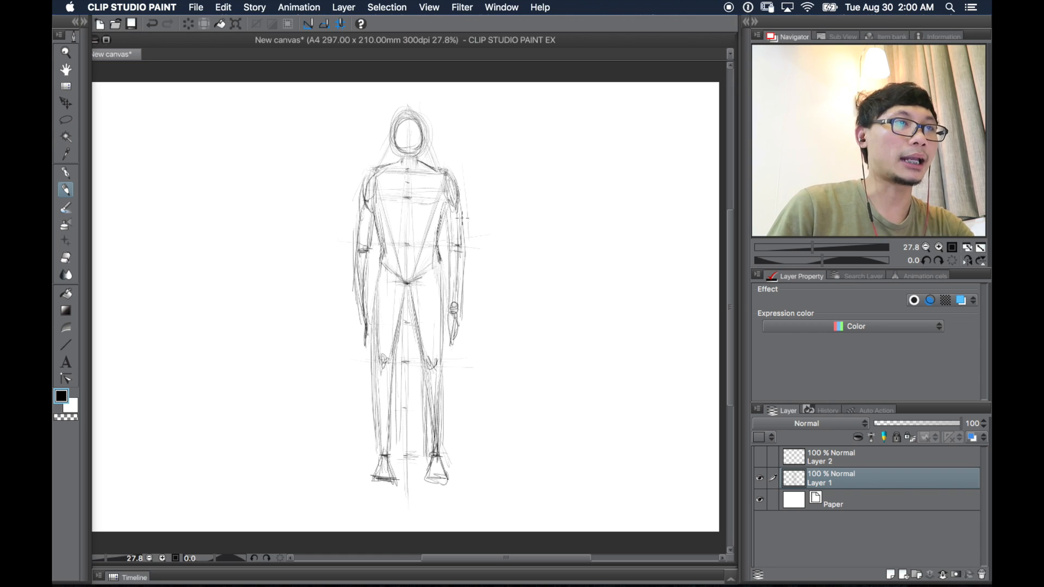
Draw short vertical armpit lines at both sides of the chest and darken the rounded shoulder muscles
{"action": "mouse_move", "coordinate": [441, 173]}
{"action": "left_mouse_down"}
{"action": "mouse_move", "coordinate": [440, 217]}
{"action": "mouse_move", "coordinate": [440, 199]}
{"action": "left_mouse_up"}
{"action": "left_click_drag", "start_coordinate": [382, 169], "coordinate": [385, 197]}
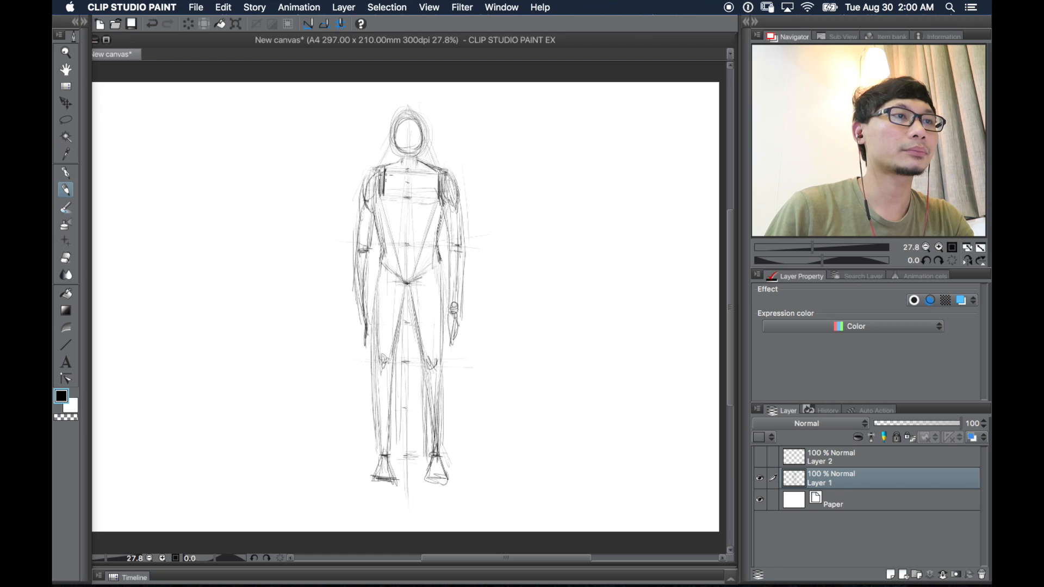
{"action": "key", "text": "super+z"}
{"action": "mouse_move", "coordinate": [380, 162]}
{"action": "left_mouse_down"}
{"action": "mouse_move", "coordinate": [378, 199]}
{"action": "mouse_move", "coordinate": [362, 196]}
{"action": "mouse_move", "coordinate": [372, 196]}
{"action": "left_mouse_up"}
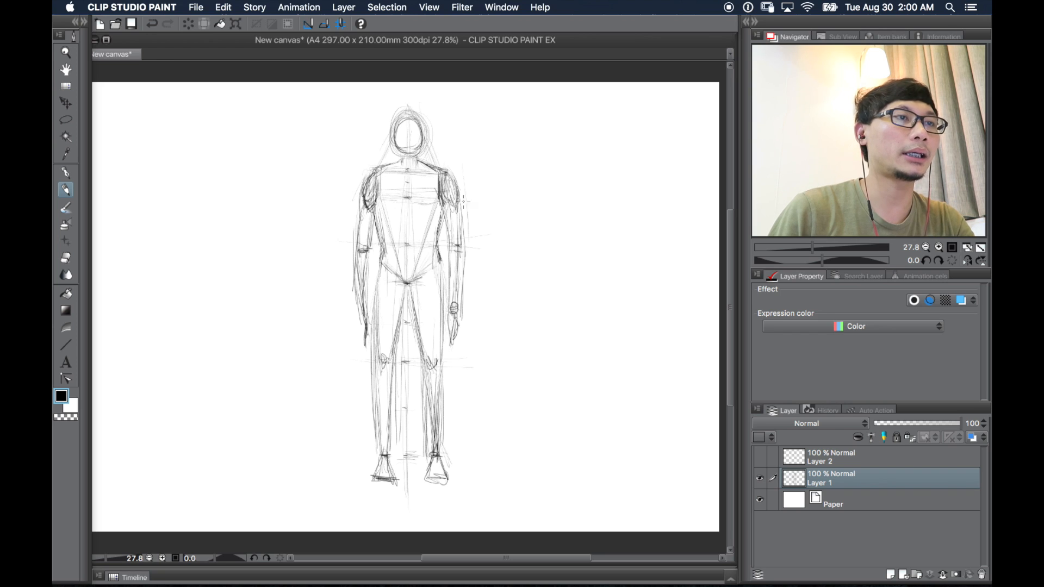
{"action": "left_click_drag", "start_coordinate": [441, 193], "coordinate": [455, 210]}
Strengthen the arm on the canvas's right half, from the armpit through the elbow joint to the wrist
{"action": "mouse_move", "coordinate": [445, 170]}
{"action": "left_mouse_down"}
{"action": "mouse_move", "coordinate": [460, 197]}
{"action": "mouse_move", "coordinate": [449, 241]}
{"action": "mouse_move", "coordinate": [462, 236]}
{"action": "mouse_move", "coordinate": [449, 307]}
{"action": "left_mouse_up"}
{"action": "left_click_drag", "start_coordinate": [462, 246], "coordinate": [459, 311]}
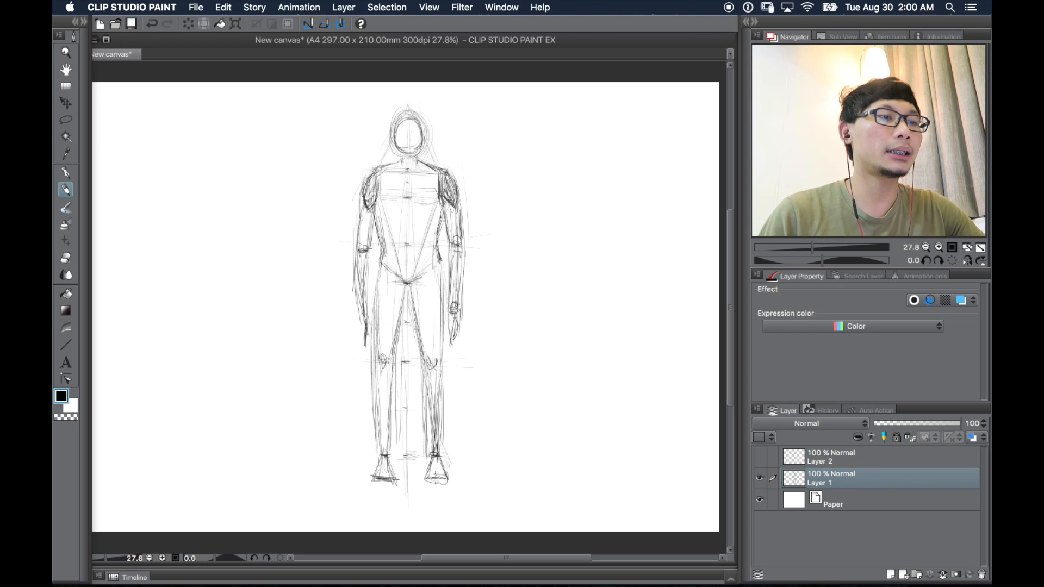
{"action": "key", "text": "super+space"}
{"action": "mouse_move", "coordinate": [458, 263]}
{"action": "left_mouse_down"}
{"action": "mouse_move", "coordinate": [420, 255]}
{"action": "mouse_move", "coordinate": [461, 254]}
{"action": "left_mouse_up"}
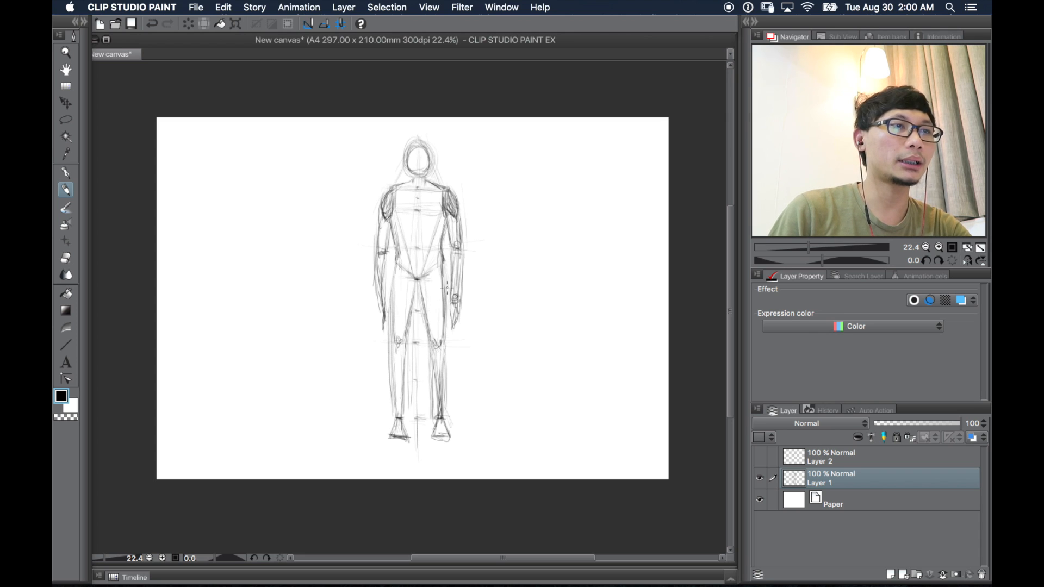
{"action": "key", "text": "super+z"}
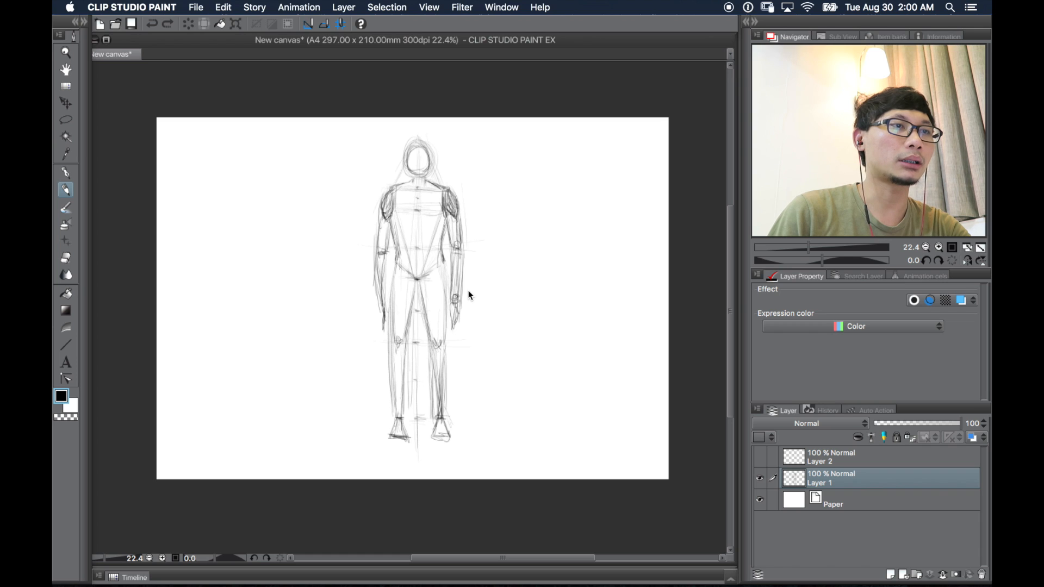
Try adding a waist line, crossed pelvic lines and guide lines running down both legs to the feet
{"action": "key", "text": "e"}
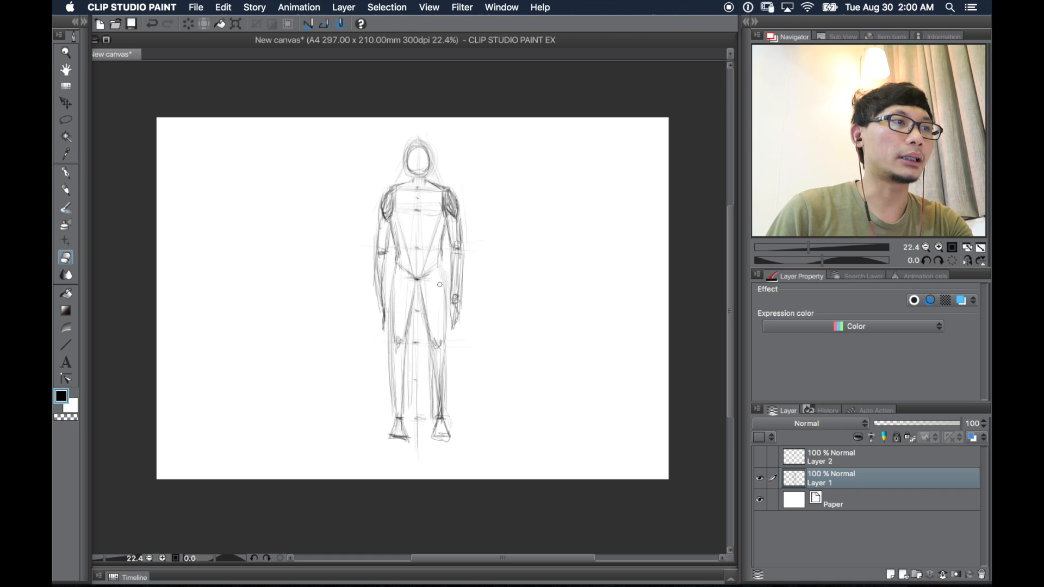
{"action": "key", "text": "p"}
{"action": "key", "text": "p"}
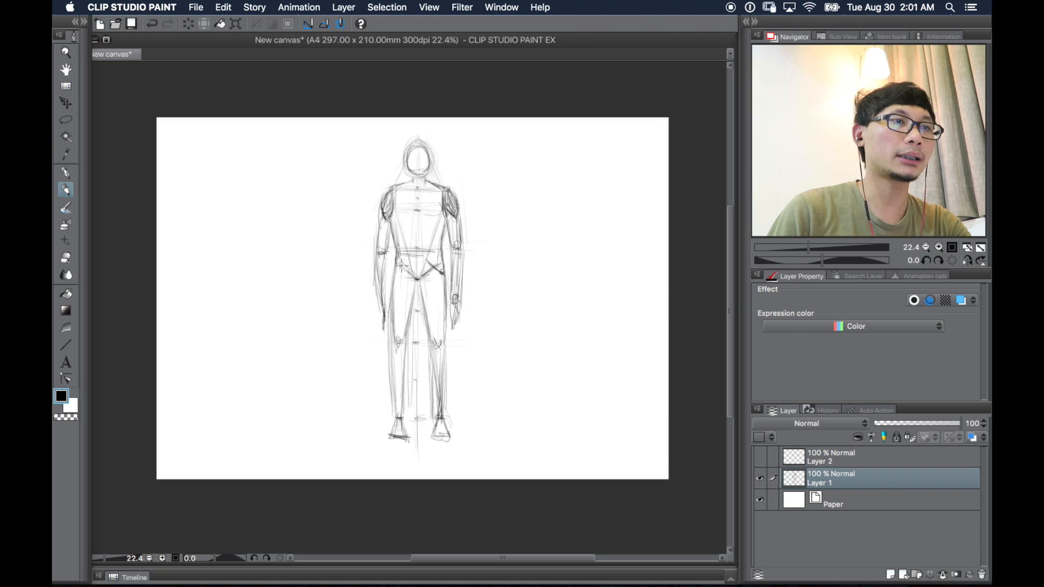
{"action": "key", "text": "super+z"}
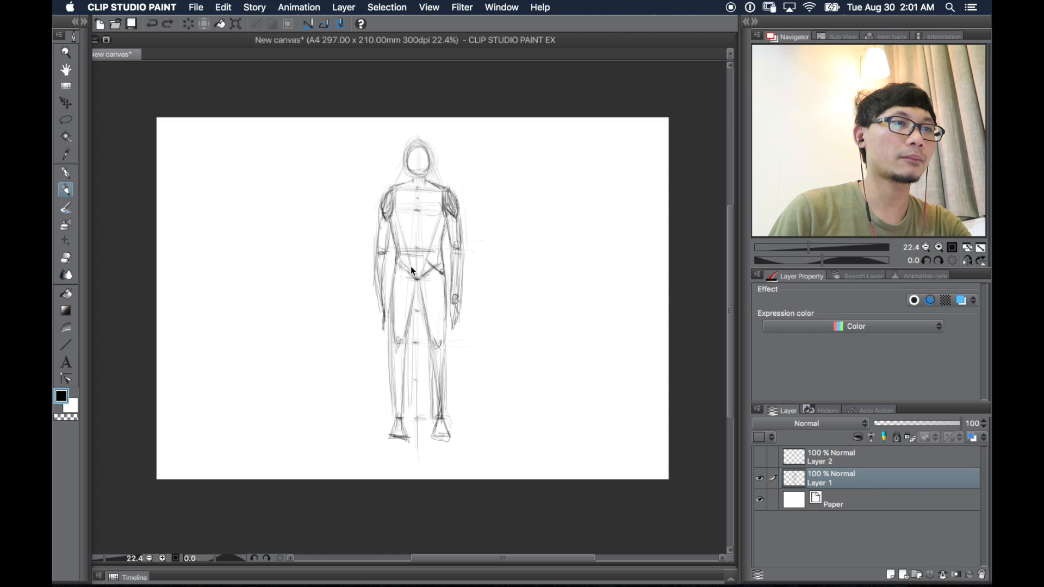
{"action": "mouse_move", "coordinate": [408, 261]}
{"action": "left_mouse_down"}
{"action": "mouse_move", "coordinate": [398, 271]}
{"action": "mouse_move", "coordinate": [396, 260]}
{"action": "left_mouse_up"}
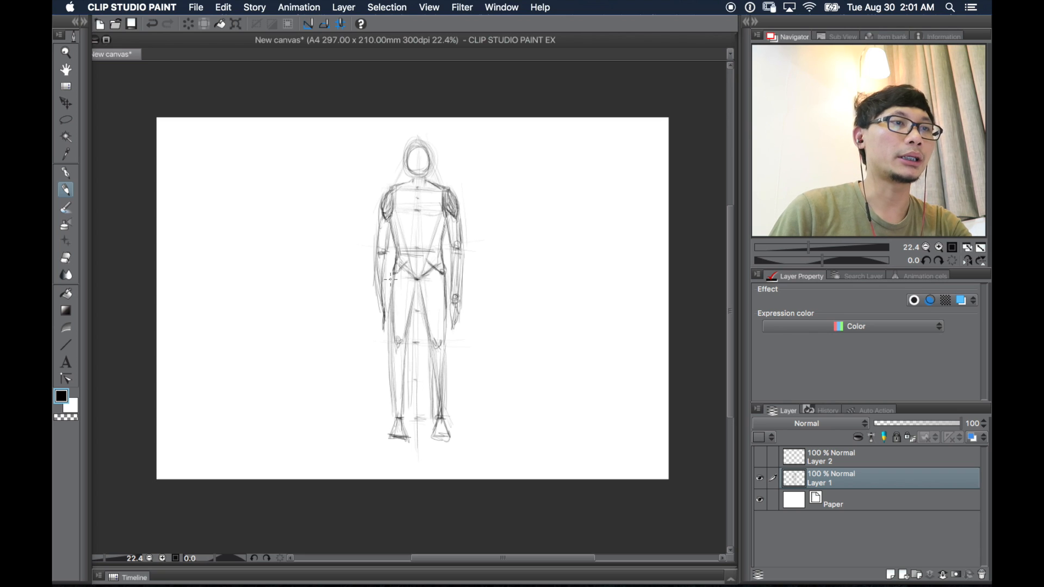
{"action": "left_click_drag", "start_coordinate": [442, 273], "coordinate": [430, 433]}
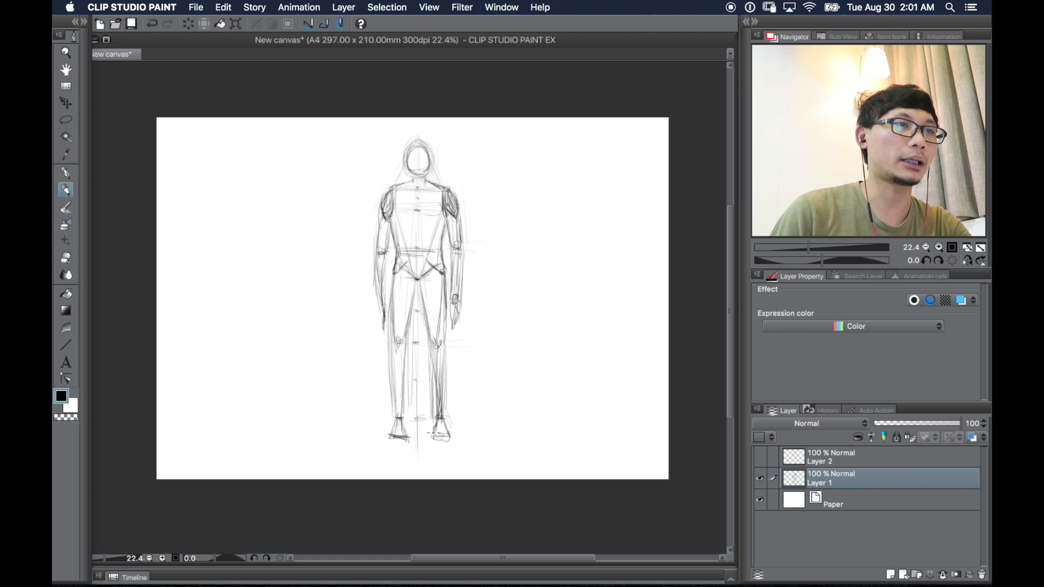
{"action": "left_click_drag", "start_coordinate": [395, 275], "coordinate": [398, 427]}
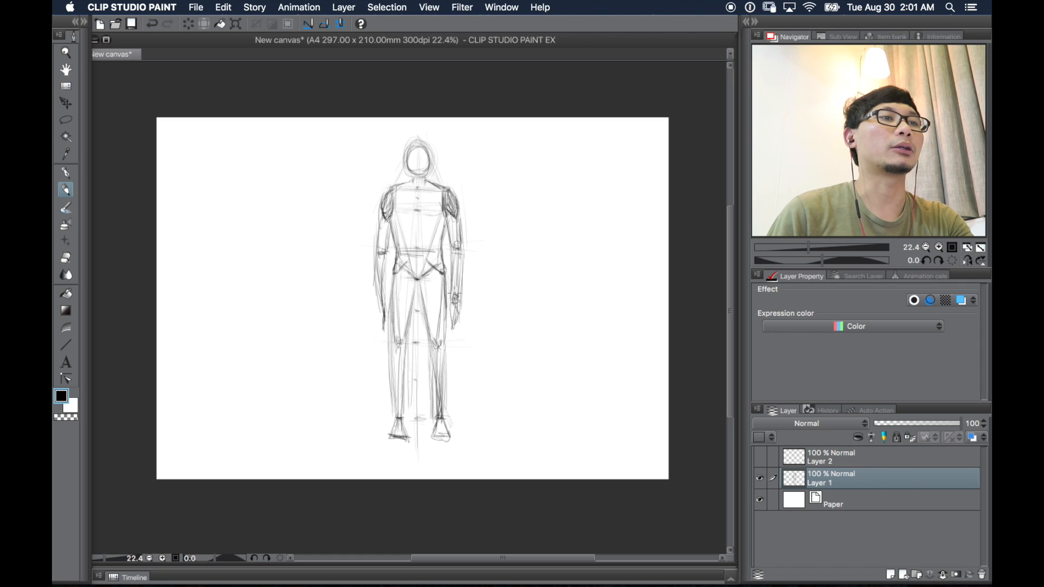
Undo the waist, pelvis and leg guide strokes
{"action": "key", "text": "super+z"}
{"action": "key", "text": "super+z"}
{"action": "key", "text": "super+z"}
{"action": "key", "text": "super+z"}
{"action": "key", "text": "super+z"}
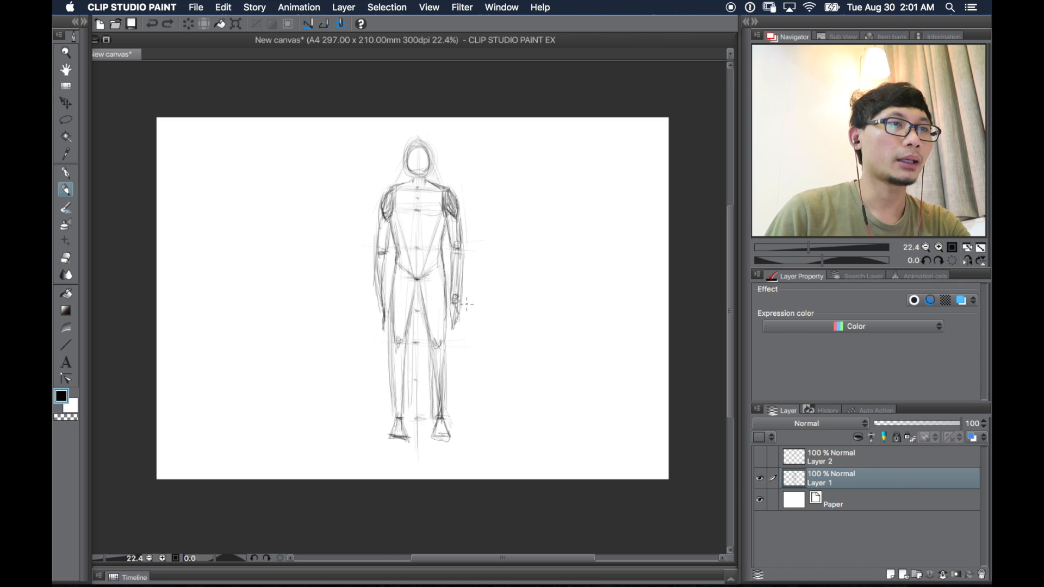
Reinforce the leg on the canvas's right half and sketch a bent leg-rhythm line in the blank area beside the figure
{"action": "mouse_move", "coordinate": [423, 346]}
{"action": "left_mouse_down"}
{"action": "mouse_move", "coordinate": [429, 294]}
{"action": "mouse_move", "coordinate": [444, 343]}
{"action": "mouse_move", "coordinate": [428, 356]}
{"action": "left_mouse_up"}
{"action": "mouse_move", "coordinate": [437, 408]}
{"action": "left_mouse_down"}
{"action": "mouse_move", "coordinate": [443, 371]}
{"action": "mouse_move", "coordinate": [434, 372]}
{"action": "left_mouse_up"}
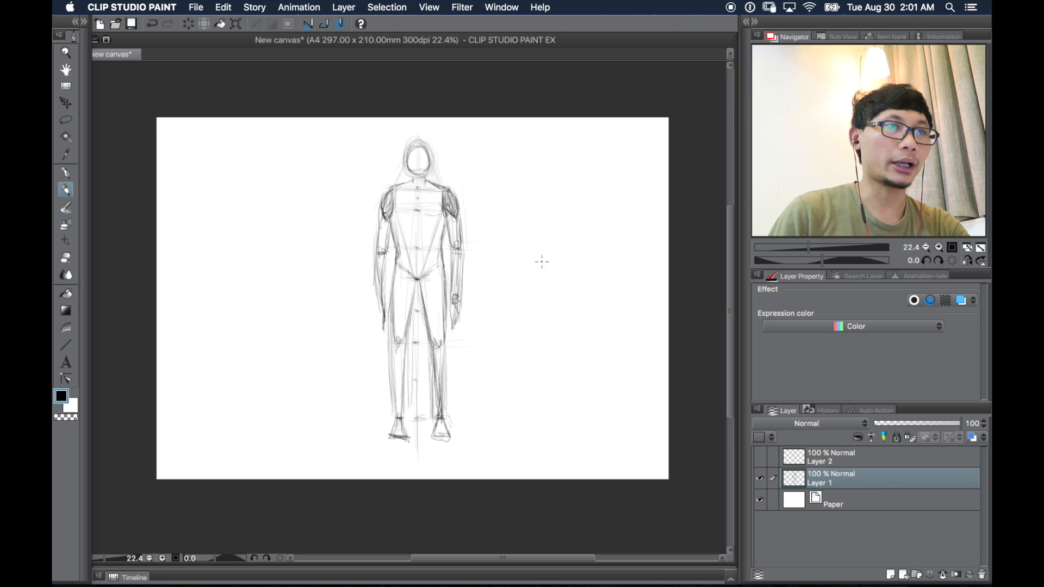
{"action": "mouse_move", "coordinate": [569, 261]}
{"action": "left_mouse_down"}
{"action": "mouse_move", "coordinate": [588, 349]}
{"action": "mouse_move", "coordinate": [583, 437]}
{"action": "left_mouse_up"}
{"action": "left_click_drag", "start_coordinate": [586, 395], "coordinate": [585, 427]}
{"action": "mouse_move", "coordinate": [585, 351]}
{"action": "left_mouse_down"}
{"action": "mouse_move", "coordinate": [581, 416]}
{"action": "mouse_move", "coordinate": [581, 401]}
{"action": "left_mouse_up"}
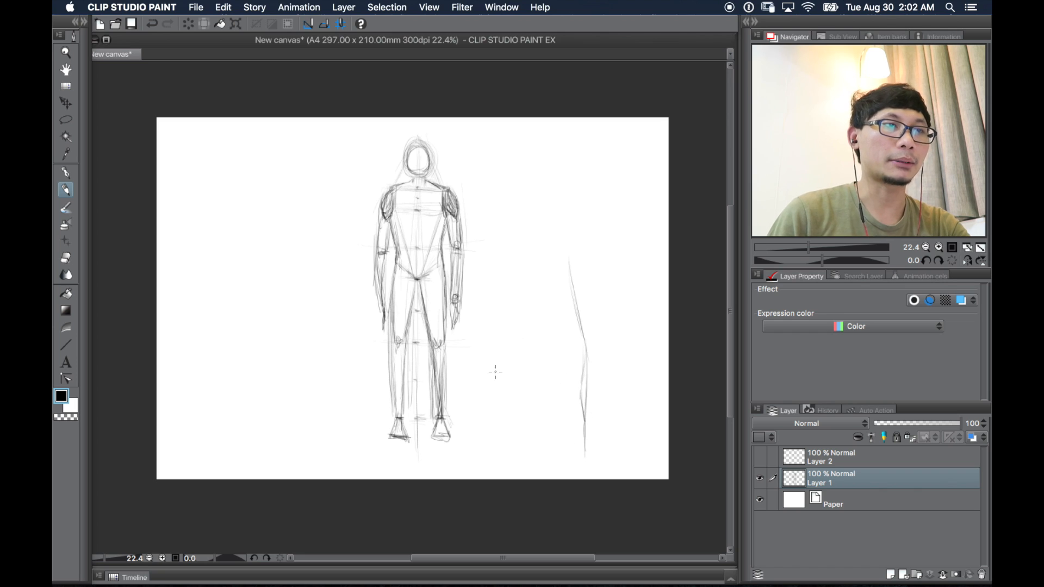
Darken the calf contours of the same leg, and reinforce the opposite leg's thigh, calf and ankle contours down to the foot
{"action": "left_click_drag", "start_coordinate": [429, 367], "coordinate": [429, 419]}
{"action": "mouse_move", "coordinate": [444, 346]}
{"action": "left_mouse_down"}
{"action": "mouse_move", "coordinate": [444, 413]}
{"action": "mouse_move", "coordinate": [445, 376]}
{"action": "mouse_move", "coordinate": [447, 392]}
{"action": "left_mouse_up"}
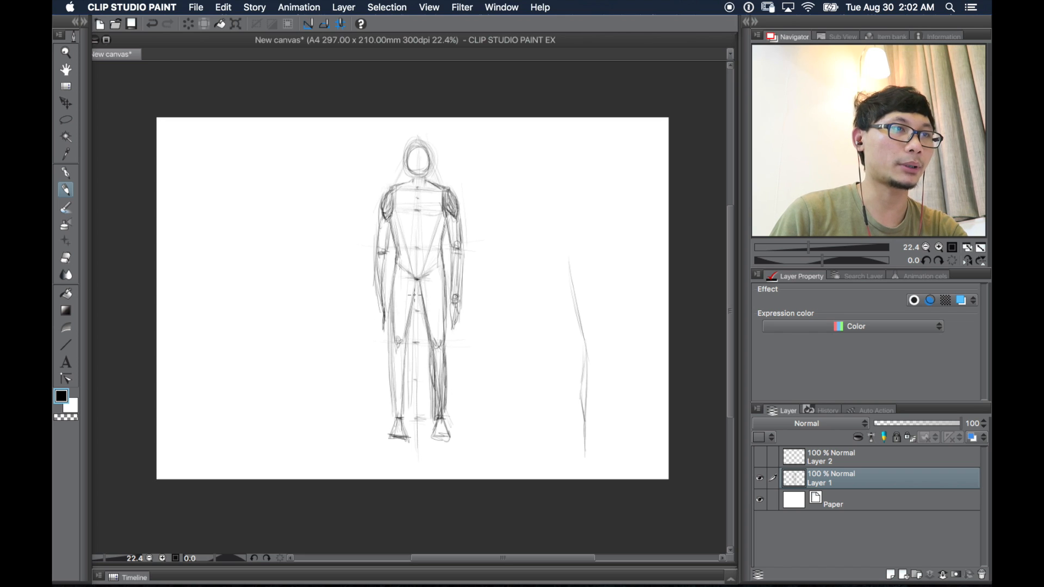
{"action": "mouse_move", "coordinate": [417, 280]}
{"action": "left_mouse_down"}
{"action": "mouse_move", "coordinate": [406, 335]}
{"action": "mouse_move", "coordinate": [413, 300]}
{"action": "mouse_move", "coordinate": [387, 290]}
{"action": "mouse_move", "coordinate": [395, 271]}
{"action": "mouse_move", "coordinate": [393, 347]}
{"action": "left_mouse_up"}
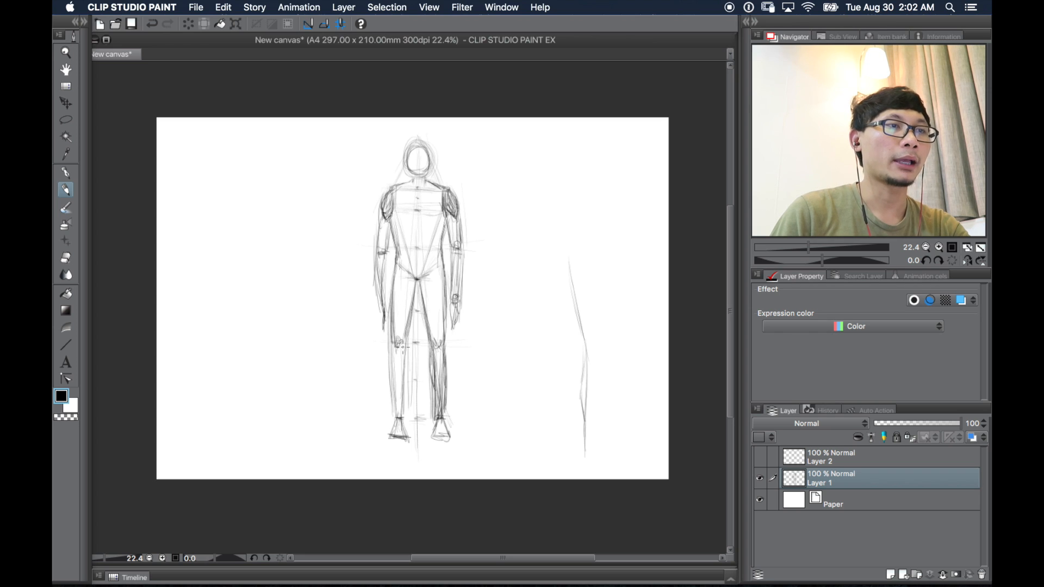
{"action": "left_click_drag", "start_coordinate": [416, 282], "coordinate": [400, 416]}
{"action": "left_click_drag", "start_coordinate": [402, 378], "coordinate": [396, 409]}
{"action": "left_click_drag", "start_coordinate": [403, 340], "coordinate": [404, 405]}
{"action": "mouse_move", "coordinate": [395, 345]}
{"action": "left_mouse_down"}
{"action": "mouse_move", "coordinate": [391, 418]}
{"action": "mouse_move", "coordinate": [411, 441]}
{"action": "mouse_move", "coordinate": [399, 437]}
{"action": "left_mouse_up"}
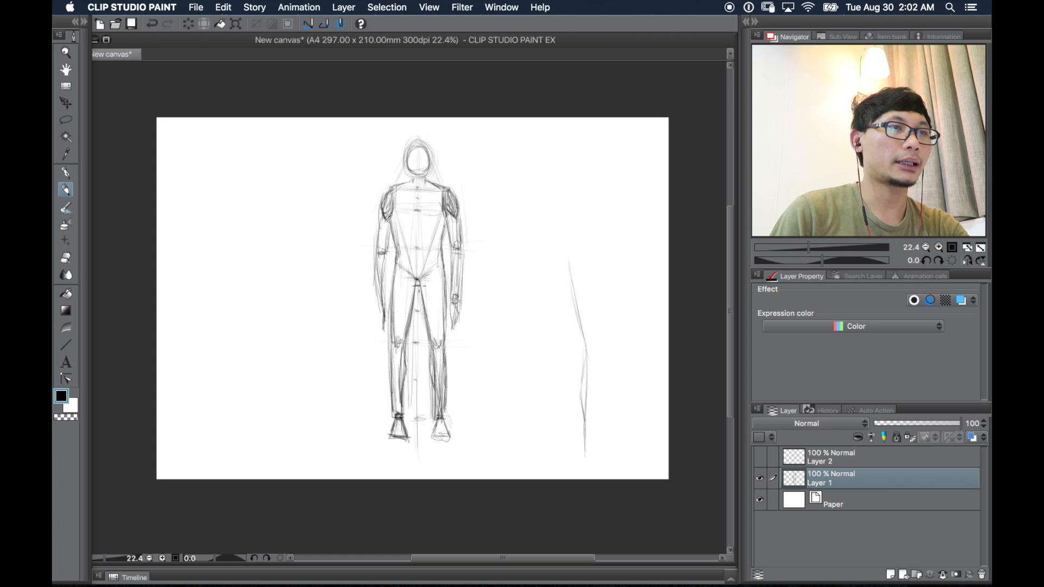
Draw a darker horizontal waist line across the torso above the pelvis triangle
{"action": "key", "text": "ctrl+z"}
{"action": "mouse_move", "coordinate": [416, 278]}
{"action": "left_mouse_down"}
{"action": "mouse_move", "coordinate": [443, 265]}
{"action": "mouse_move", "coordinate": [419, 248]}
{"action": "mouse_move", "coordinate": [430, 245]}
{"action": "left_mouse_up"}
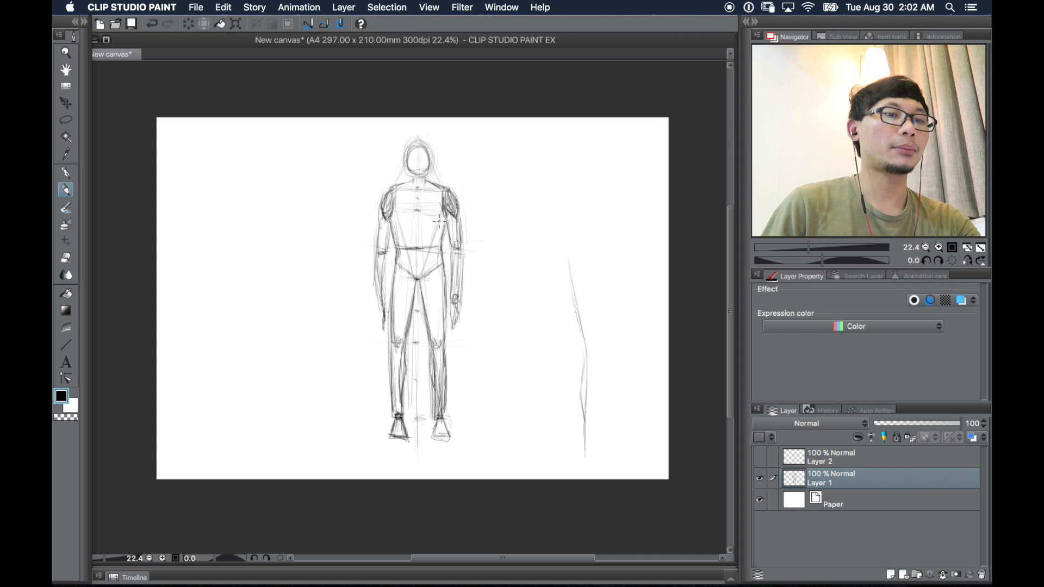
{"action": "key", "text": "super+t"}
{"action": "key", "text": "Return"}
Lasso the head, move it slightly upward to lengthen the neck, and clear the selection
{"action": "left_click", "coordinate": [66, 119]}
{"action": "mouse_move", "coordinate": [406, 130]}
{"action": "left_mouse_down"}
{"action": "mouse_move", "coordinate": [405, 172]}
{"action": "mouse_move", "coordinate": [439, 173]}
{"action": "mouse_move", "coordinate": [427, 129]}
{"action": "left_mouse_up"}
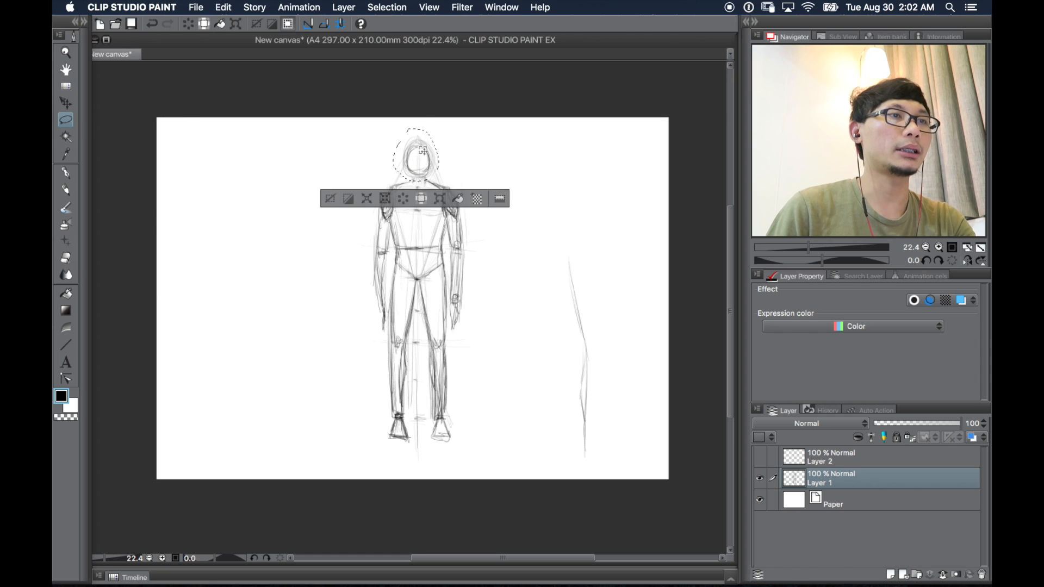
{"action": "key", "text": "k"}
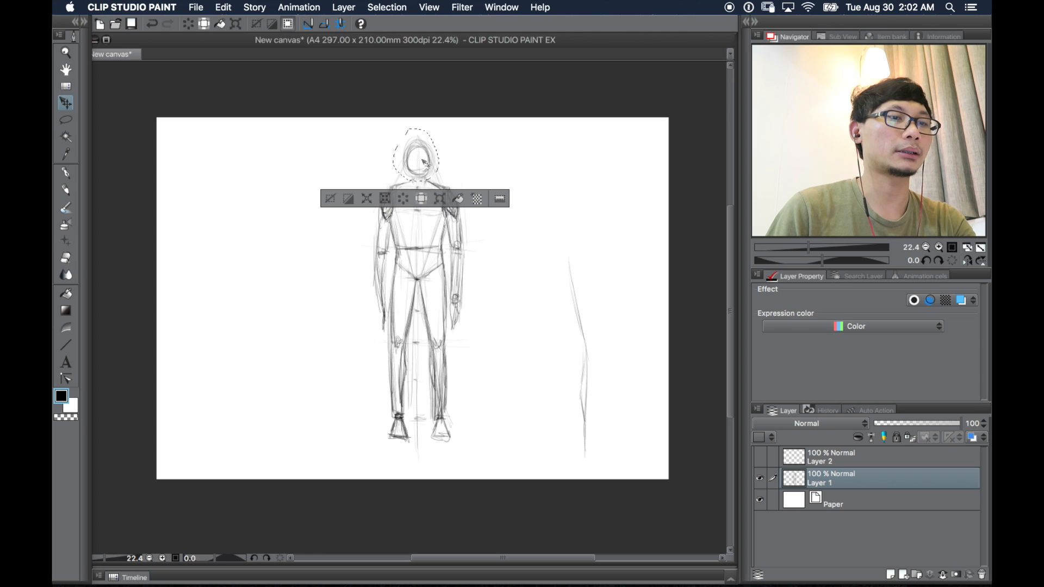
{"action": "left_click_drag", "start_coordinate": [422, 164], "coordinate": [424, 161]}
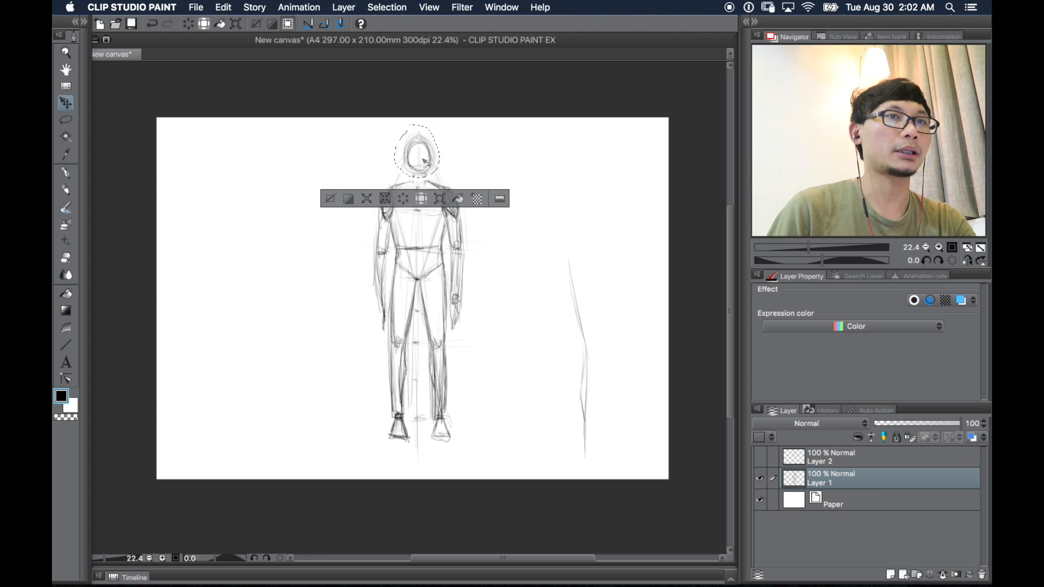
{"action": "key", "text": "super+d"}
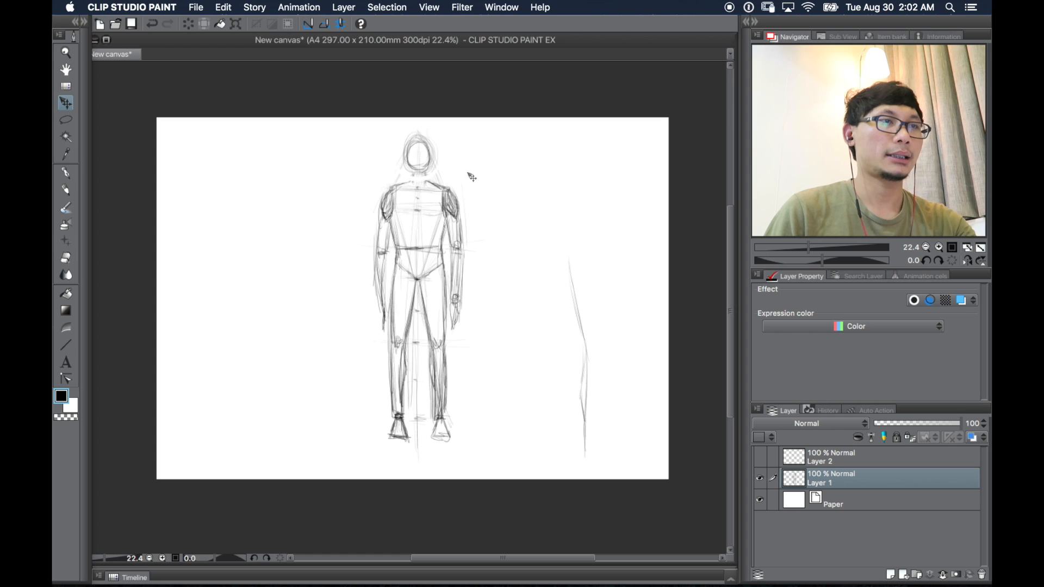
Redraw the neck and the face's cross guidelines with the drawing tool, and strengthen the foot on the canvas's right half
{"action": "key", "text": "p"}
{"action": "key", "text": "p"}
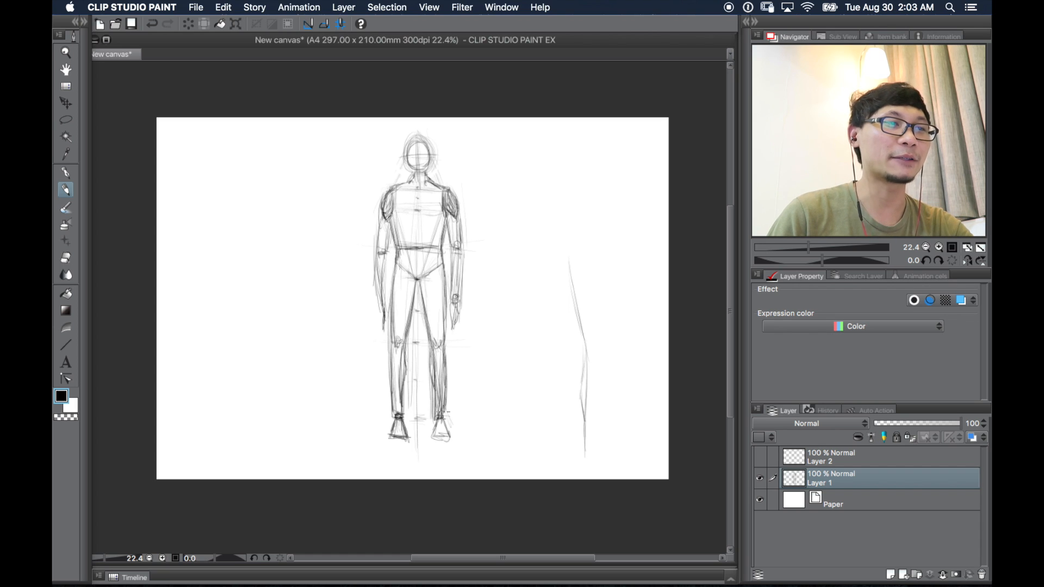
{"action": "mouse_move", "coordinate": [443, 419]}
{"action": "left_mouse_down"}
{"action": "mouse_move", "coordinate": [452, 440]}
{"action": "mouse_move", "coordinate": [433, 440]}
{"action": "mouse_move", "coordinate": [449, 439]}
{"action": "left_mouse_up"}
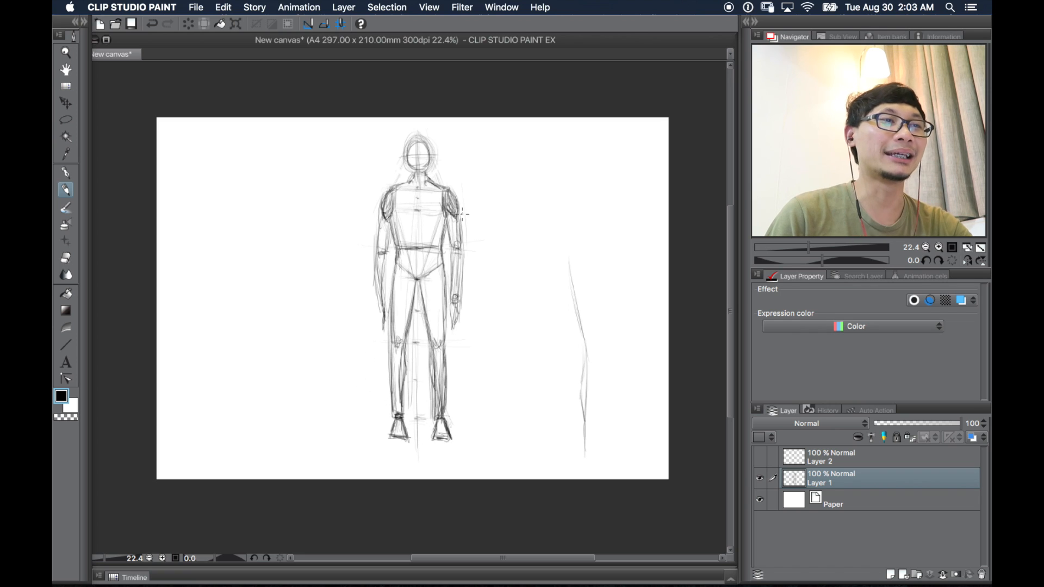
Darken both arms' contours from below the shoulders through the elbows and forearms to the hands
{"action": "left_click_drag", "start_coordinate": [460, 212], "coordinate": [458, 294]}
{"action": "left_click_drag", "start_coordinate": [452, 252], "coordinate": [456, 327]}
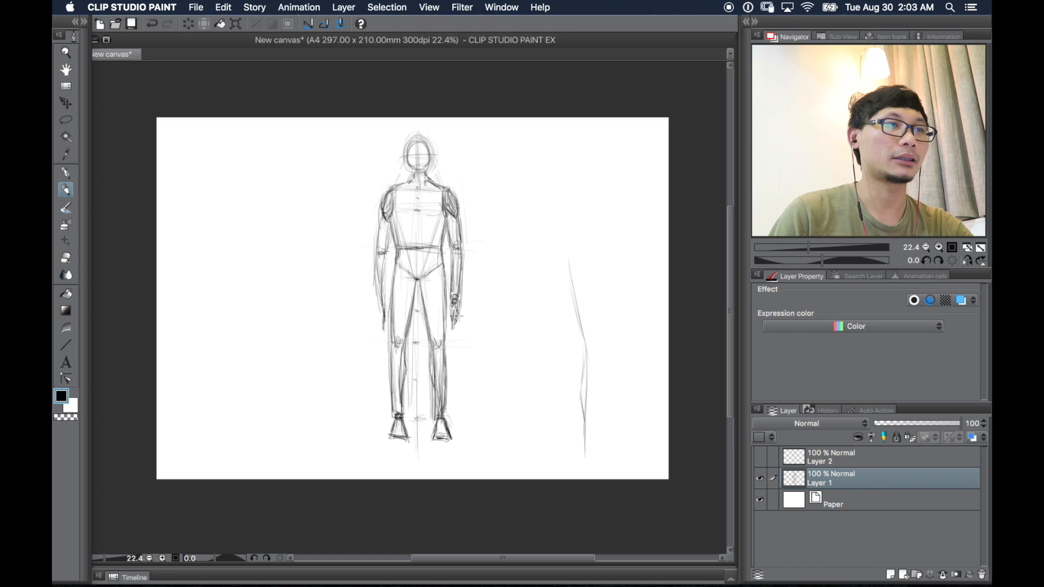
{"action": "mouse_move", "coordinate": [387, 217]}
{"action": "left_mouse_down"}
{"action": "mouse_move", "coordinate": [388, 247]}
{"action": "mouse_move", "coordinate": [374, 252]}
{"action": "mouse_move", "coordinate": [388, 252]}
{"action": "mouse_move", "coordinate": [382, 300]}
{"action": "left_mouse_up"}
{"action": "mouse_move", "coordinate": [383, 258]}
{"action": "left_mouse_down"}
{"action": "mouse_move", "coordinate": [383, 308]}
{"action": "mouse_move", "coordinate": [372, 303]}
{"action": "mouse_move", "coordinate": [384, 313]}
{"action": "left_mouse_up"}
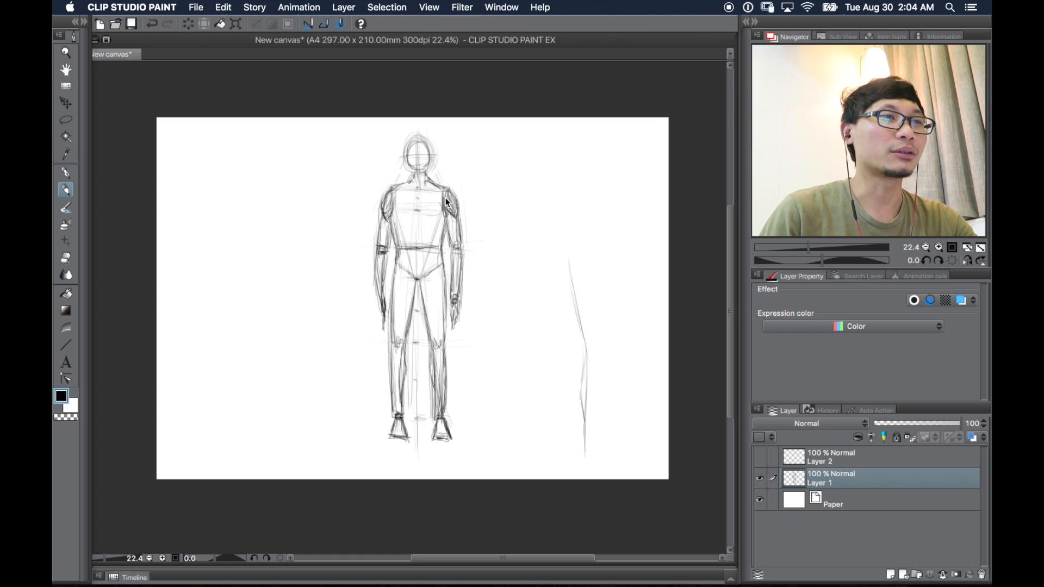
Transform the whole sketch layer, stretching it slightly taller and shifting it slightly down the canvas
{"action": "key", "text": "super+t"}
{"action": "left_click_drag", "start_coordinate": [473, 128], "coordinate": [474, 118]}
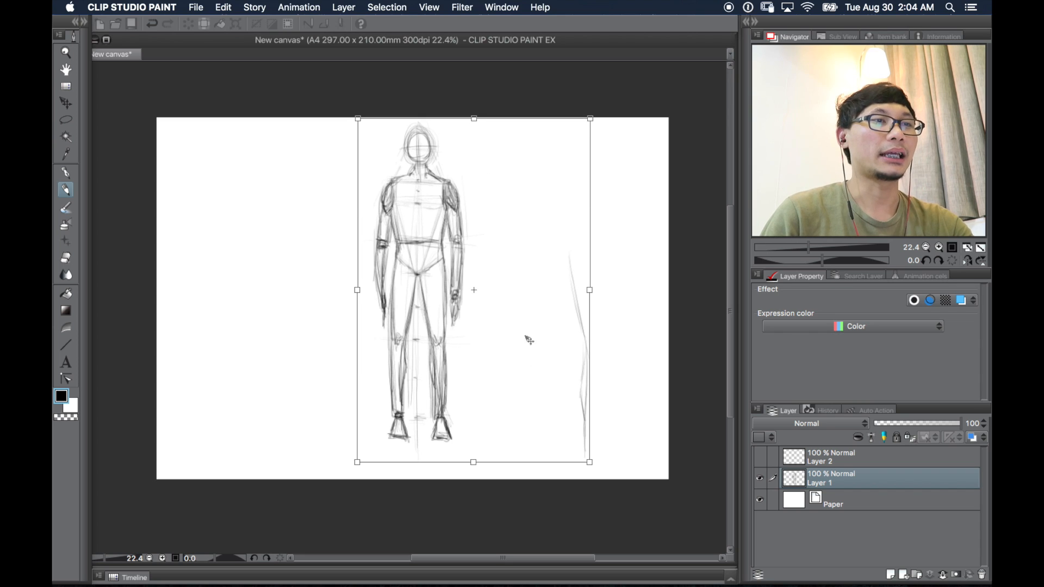
{"action": "left_click_drag", "start_coordinate": [523, 294], "coordinate": [523, 304]}
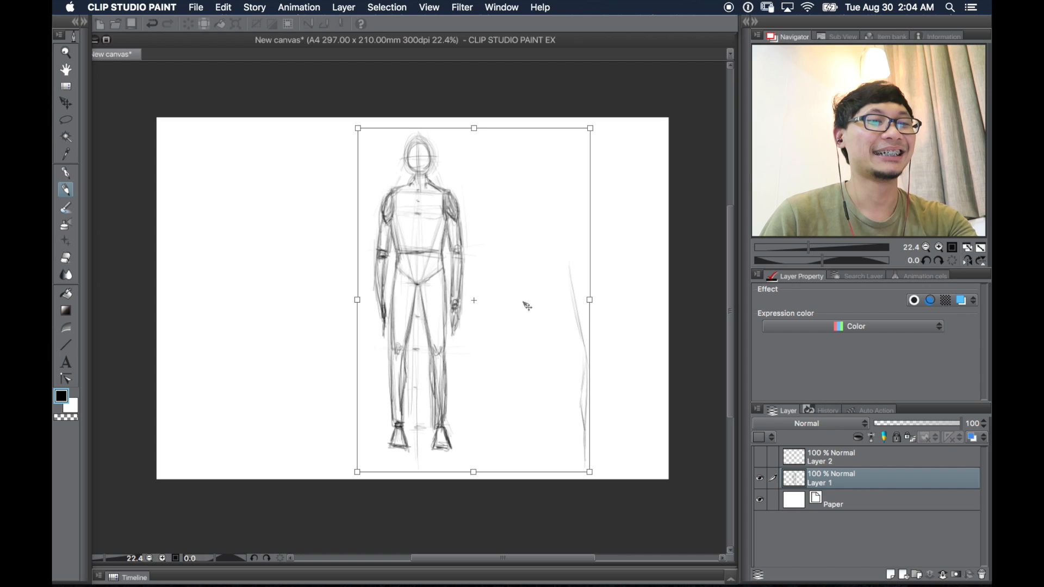
{"action": "key", "text": "Return"}
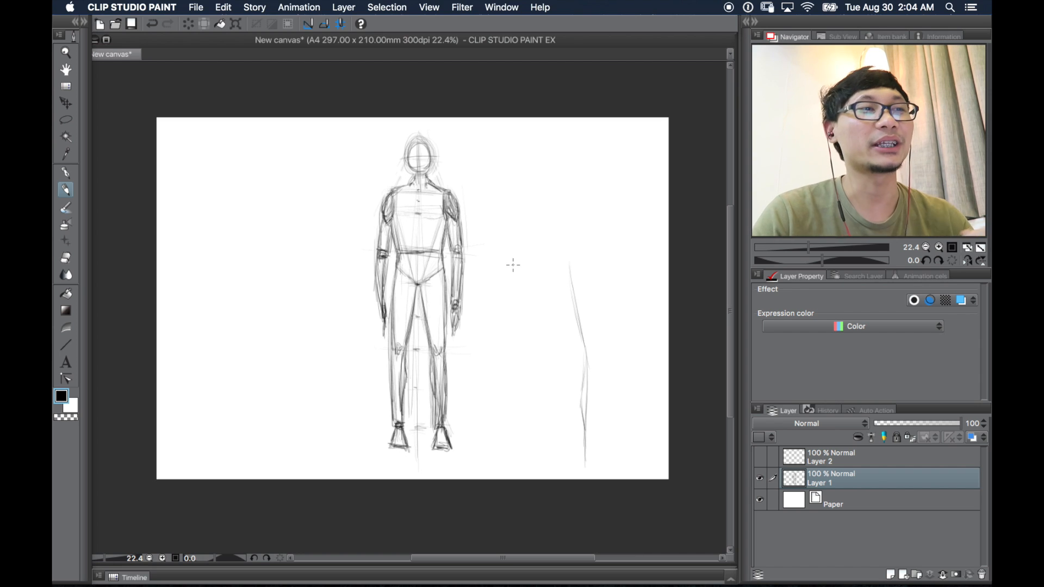